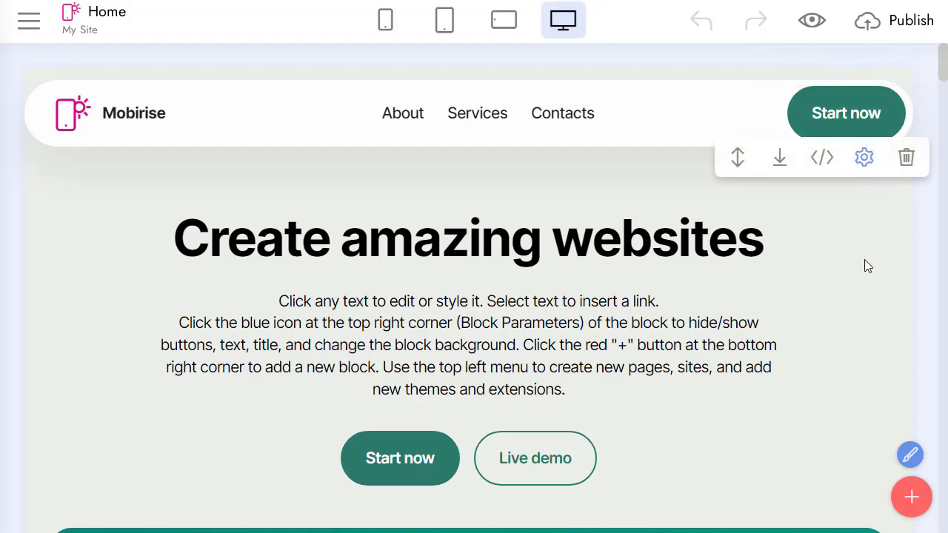
Step: Create a new site using the StartM5 theme with a blank page
left_click(33, 20)
left_click(67, 142)
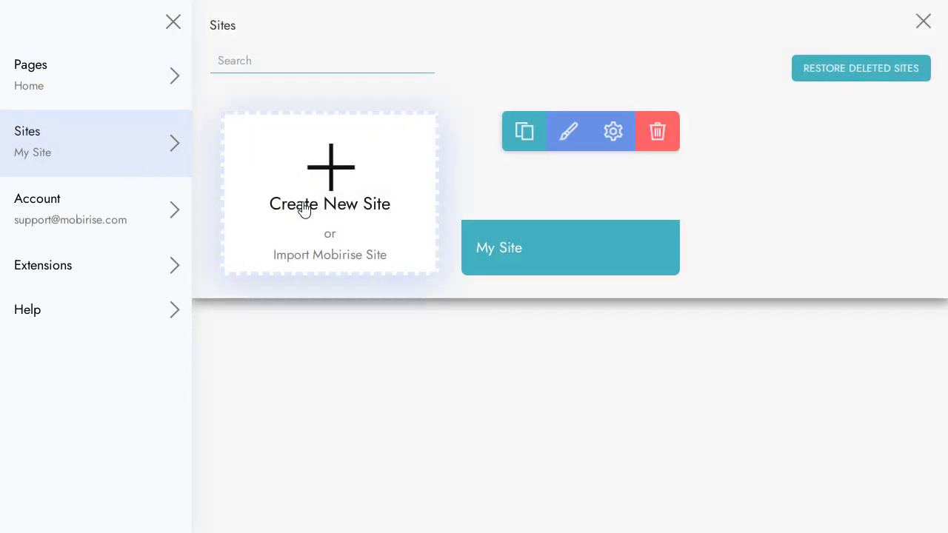
left_click(351, 171)
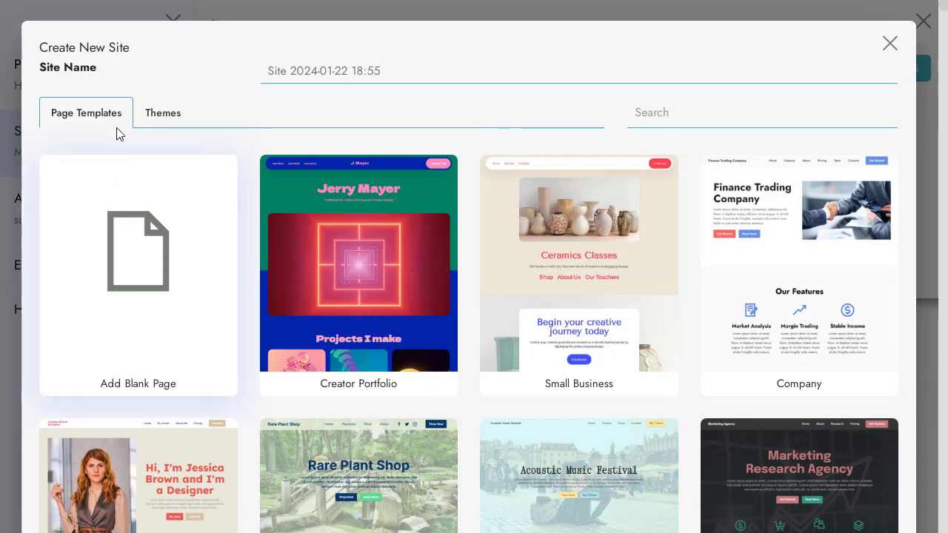
left_click(148, 116)
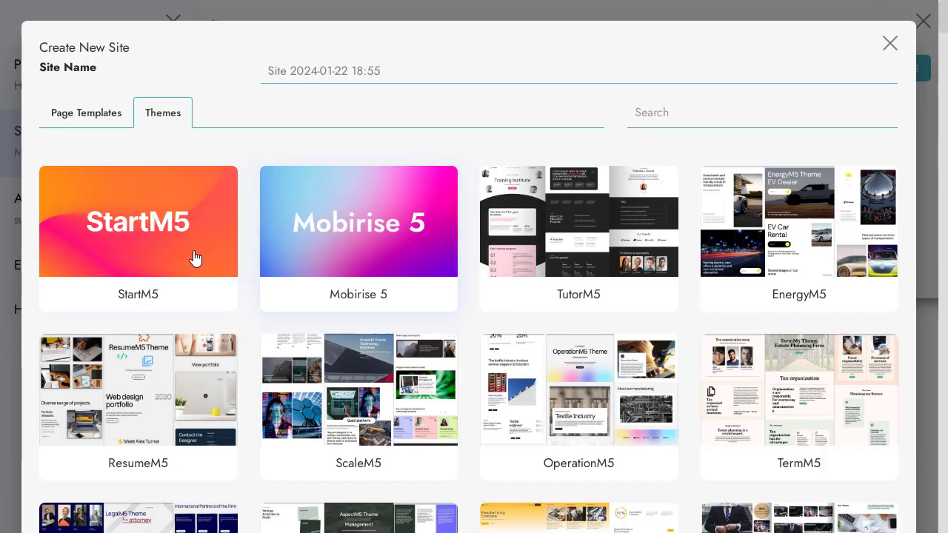
left_click(165, 225)
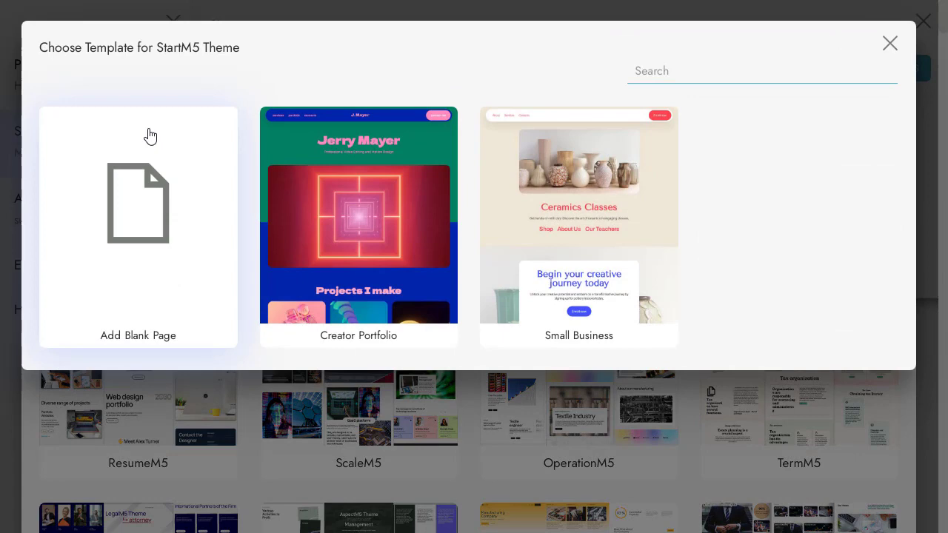
left_click(157, 220)
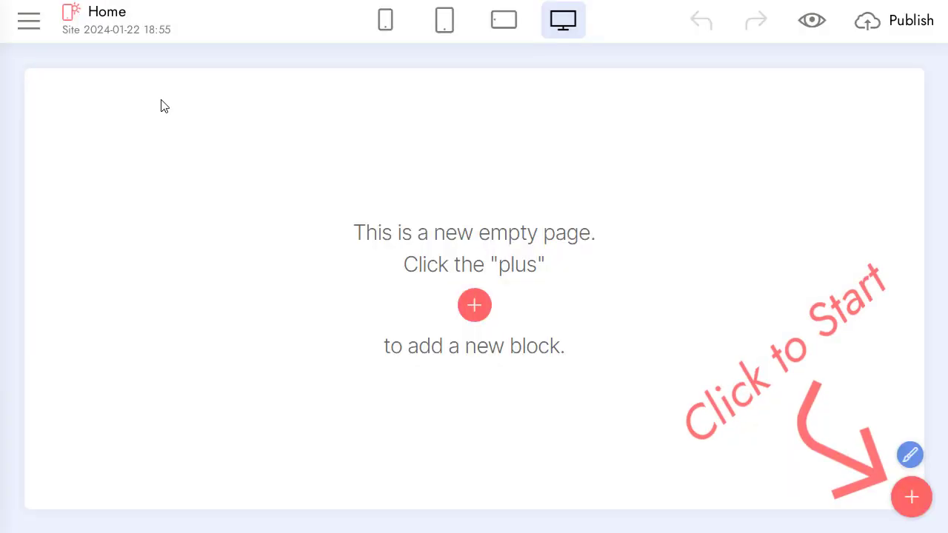
Step: Add the "Create, connect, shine" header block and the "Our Products" features block beneath it to the page
left_click(912, 497)
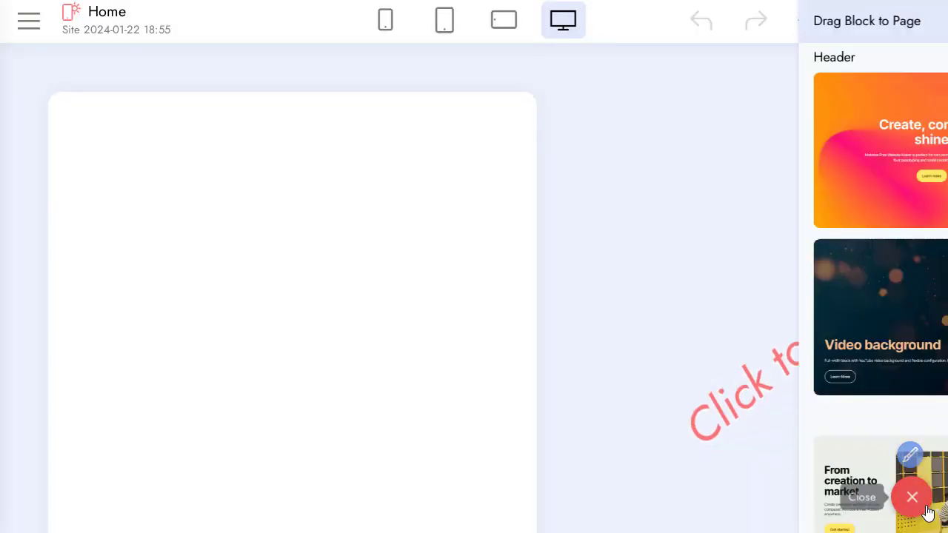
left_click_drag(434, 191, 251, 230)
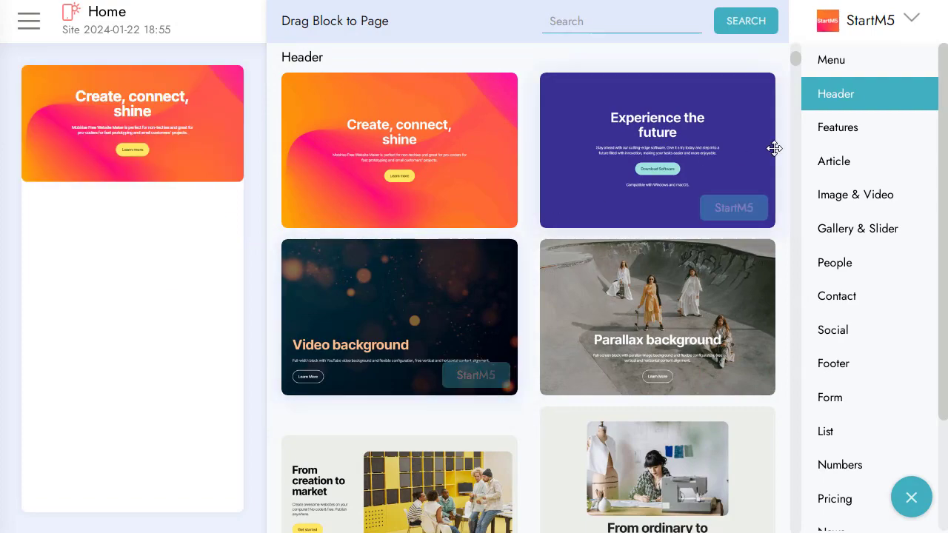
left_click(818, 131)
left_click_drag(577, 156, 156, 222)
scroll(354, 193, "up", 7)
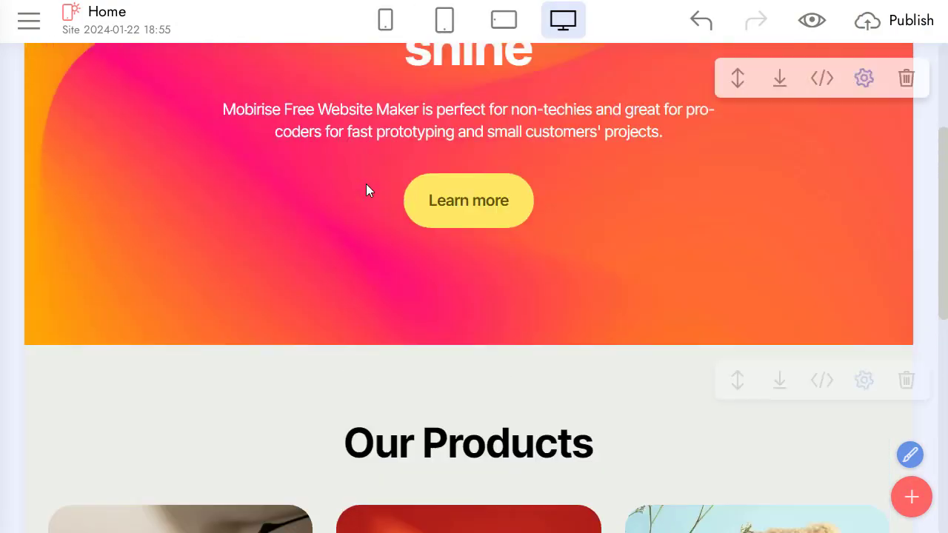
Step: In the current site's styles, change the yellow buttons and links color to indigo
left_click(31, 21)
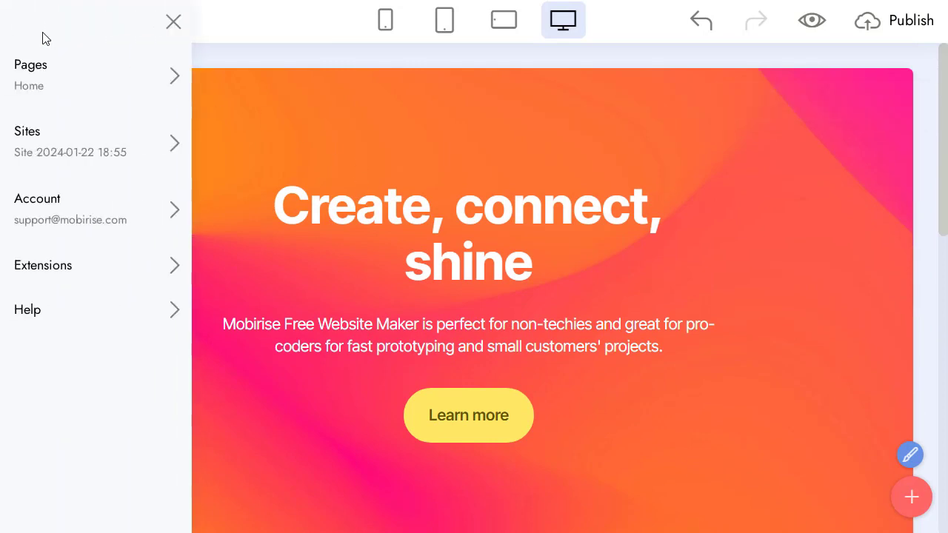
left_click(50, 139)
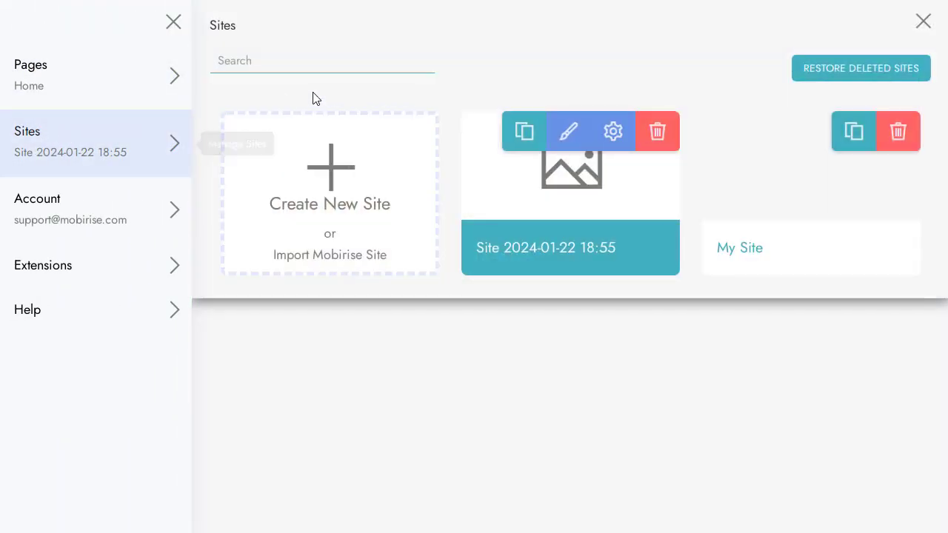
left_click(576, 140)
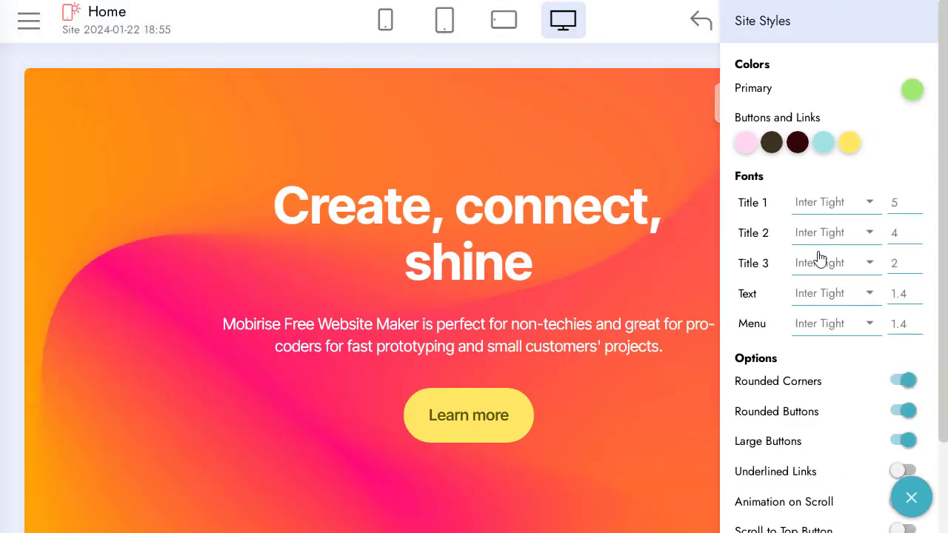
left_click(858, 146)
left_click(881, 230)
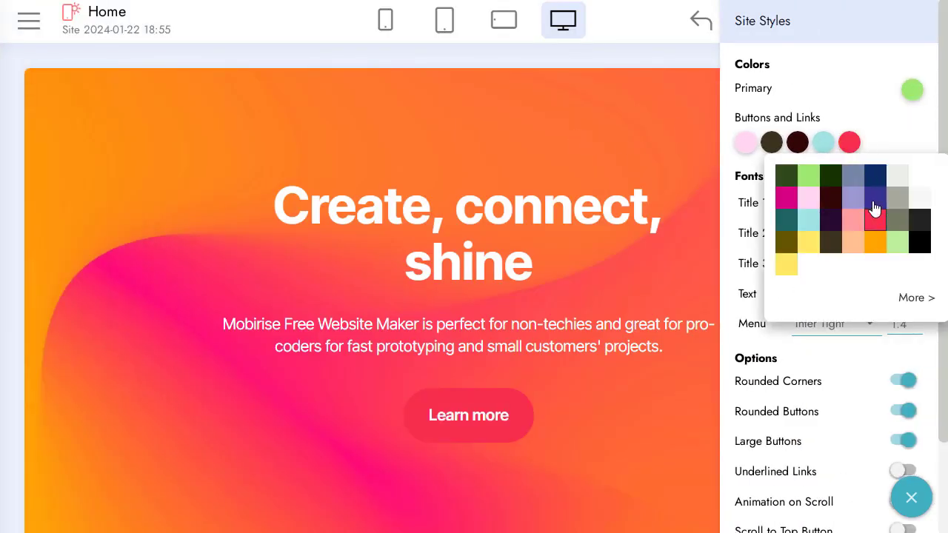
left_click(874, 202)
left_click(694, 205)
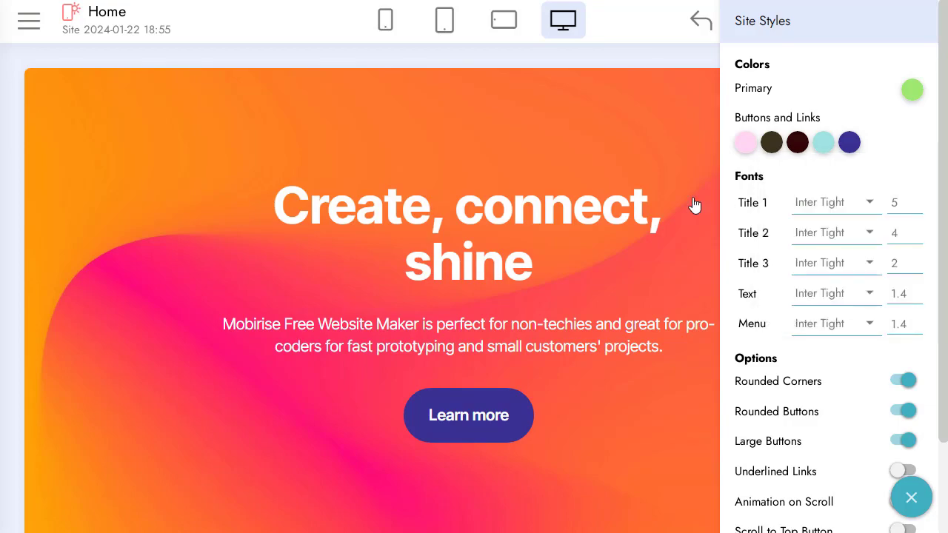
Step: Change the site's primary color to light turquoise
scroll(552, 176, "down", 10)
left_click(912, 89)
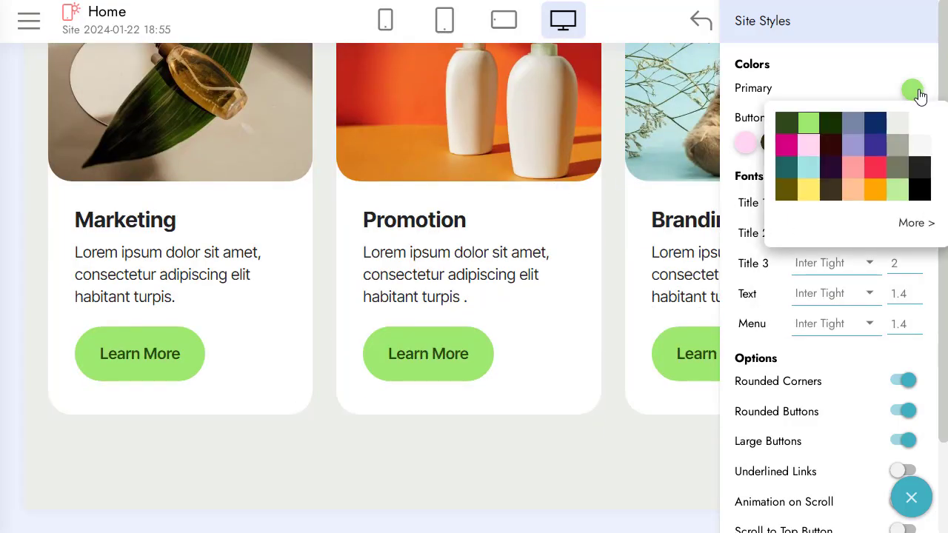
left_click(809, 167)
left_click(607, 247)
scroll(609, 246, "up", 10)
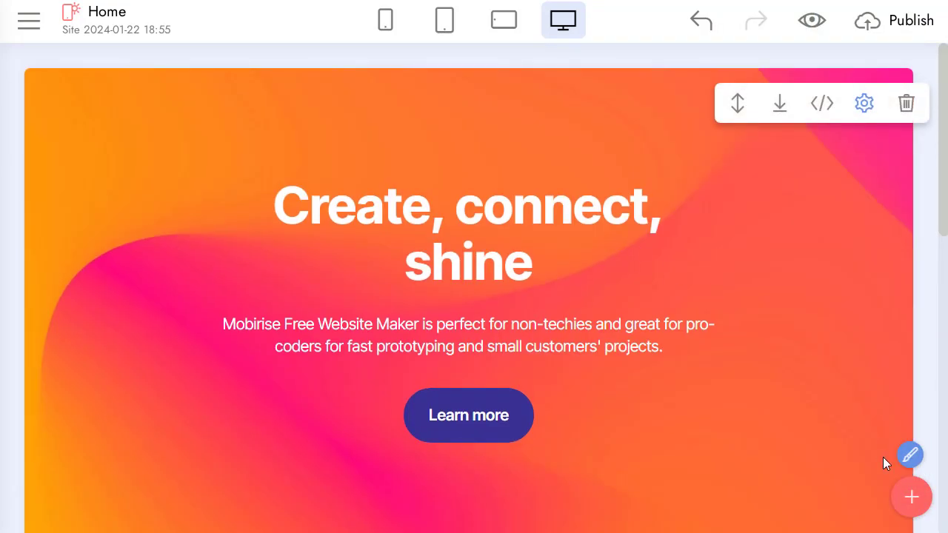
Step: Set the site's Text font to Open Sans from Google Fonts
left_click(905, 453)
scroll(830, 296, "down", 3)
left_click(832, 186)
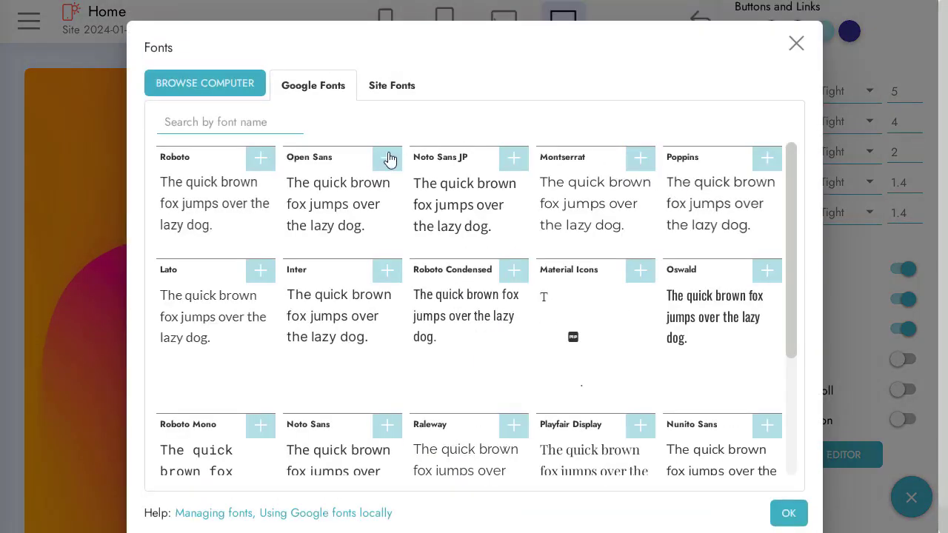
left_click(387, 158)
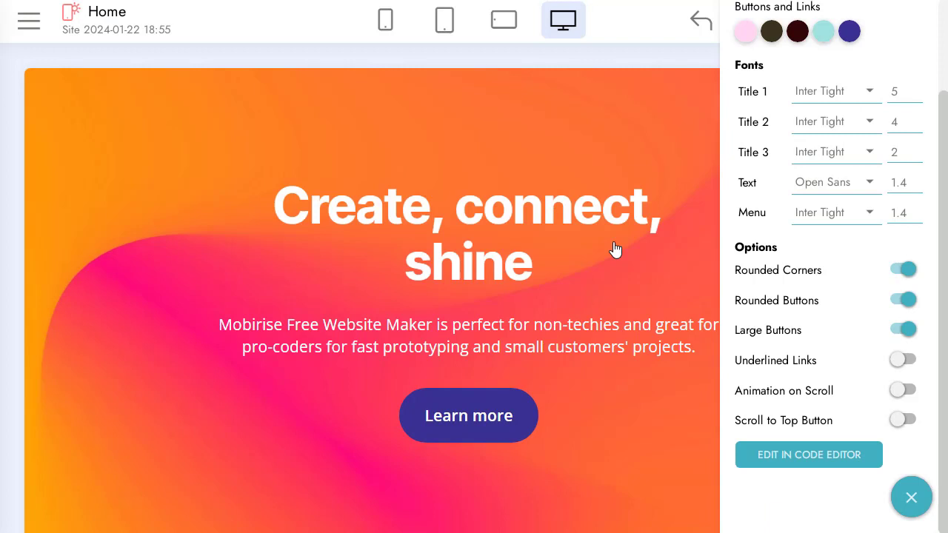
Step: Set the Title 1, Title 2, Title 3 and Menu fonts to Open Sans in the site styles
left_click(815, 122)
left_click(804, 154)
left_click(817, 91)
left_click(820, 122)
left_click(818, 151)
left_click(805, 179)
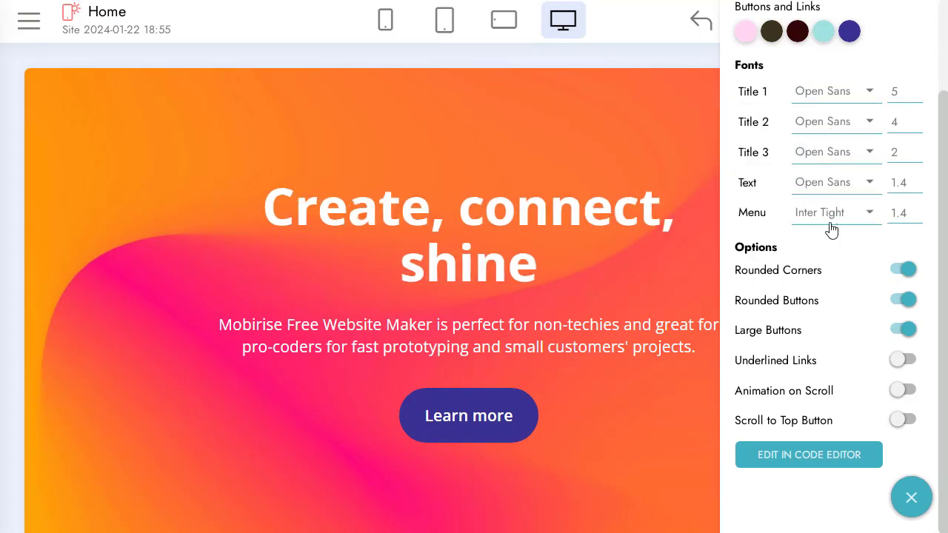
left_click(826, 214)
left_click(785, 243)
left_click(659, 291)
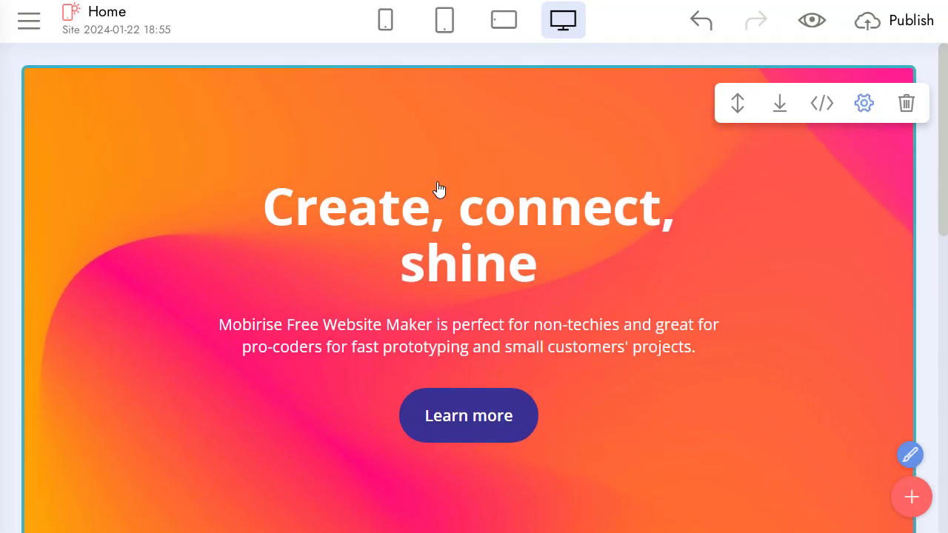
Step: Open the account's app settings and review the toolbar, app and language options
left_click(41, 24)
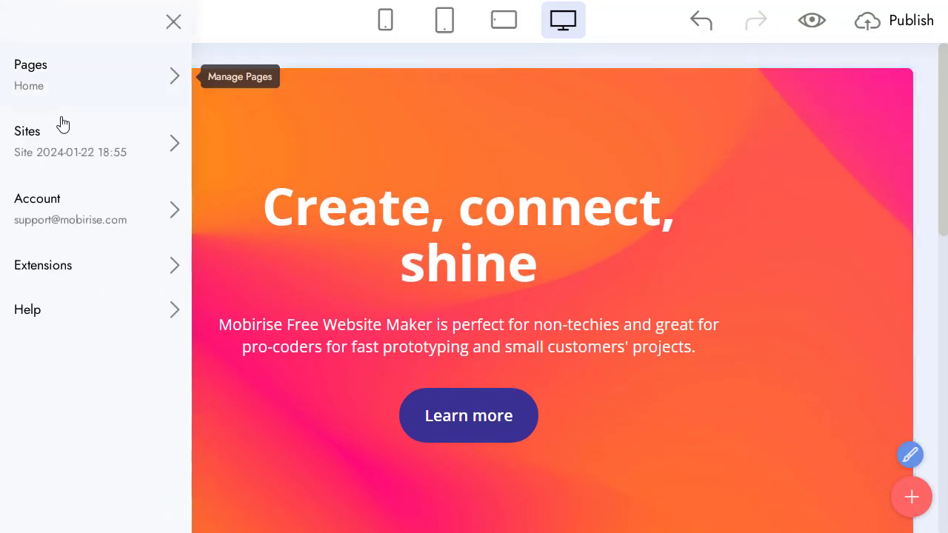
left_click(61, 214)
left_click(259, 69)
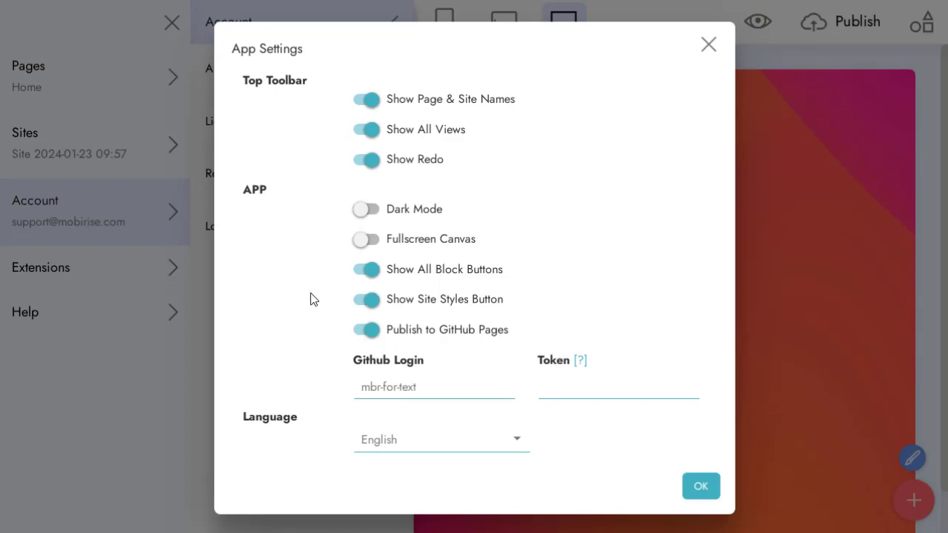
mouse_move(365, 307)
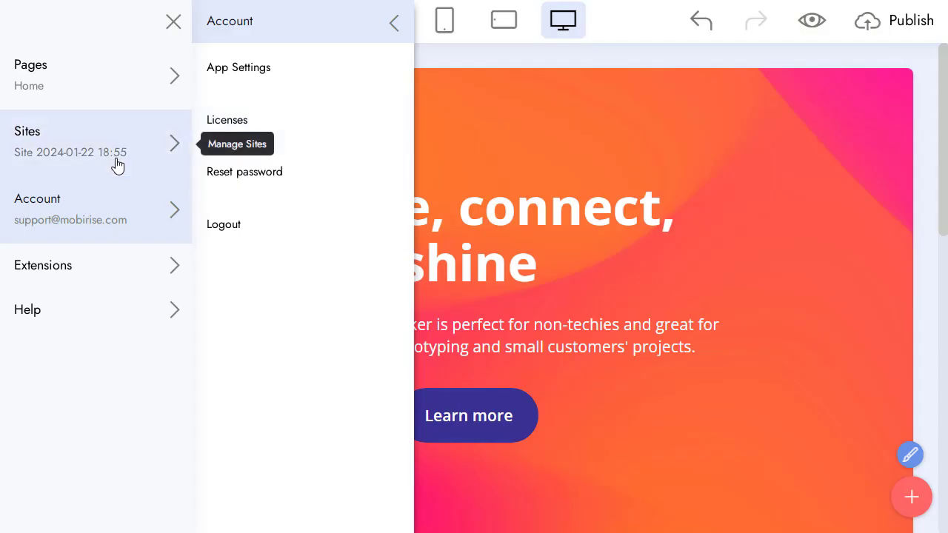
Step: Rename the current site as "My first website" in its common site settings
left_click(116, 162)
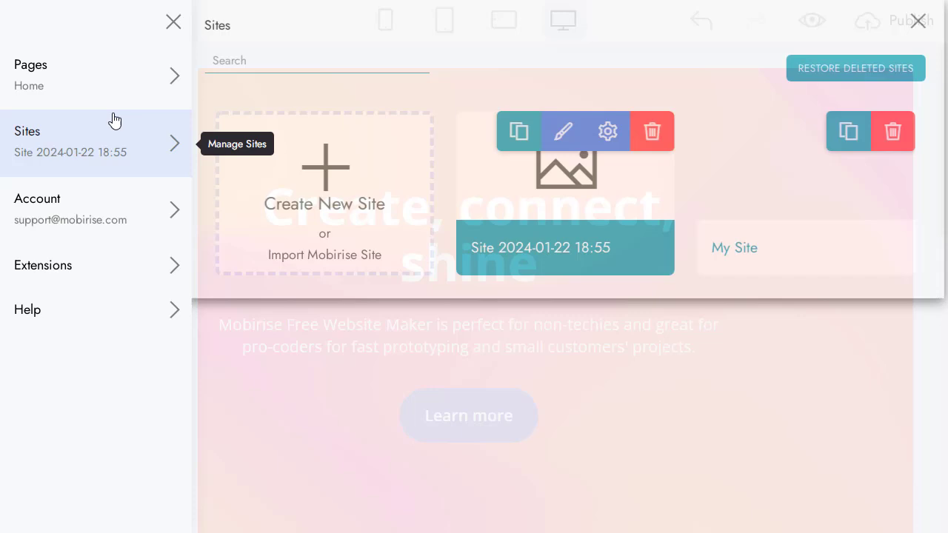
left_click(612, 132)
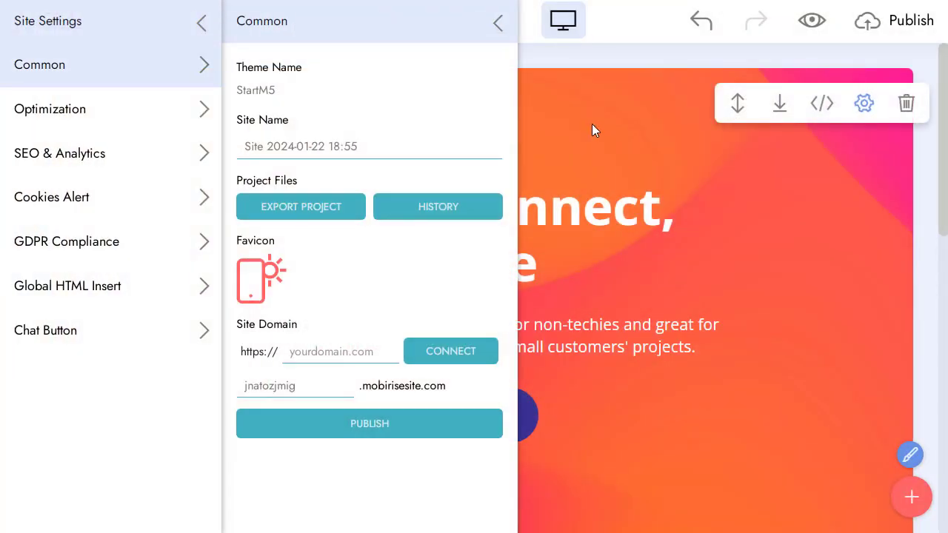
left_click(274, 146)
double_click(280, 147)
left_click(274, 147)
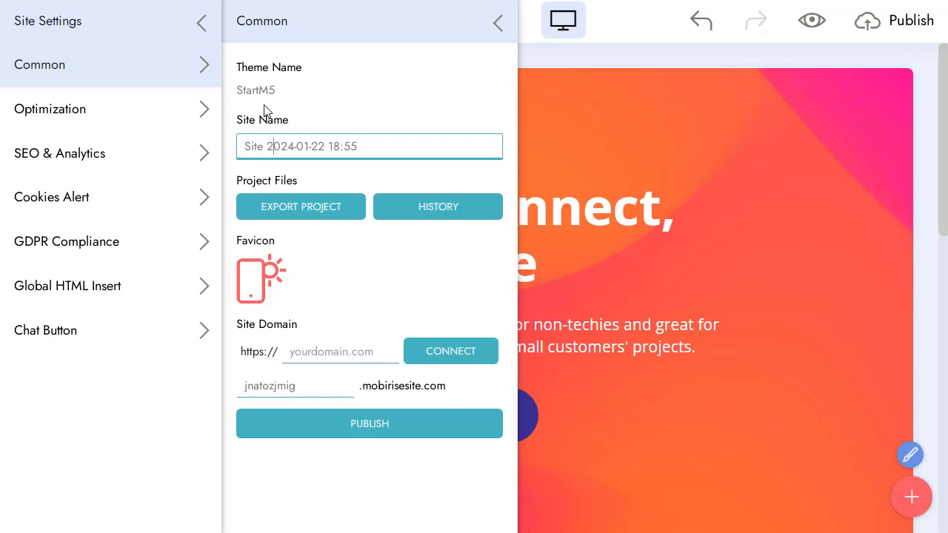
key("ctrl+a")
type("My")
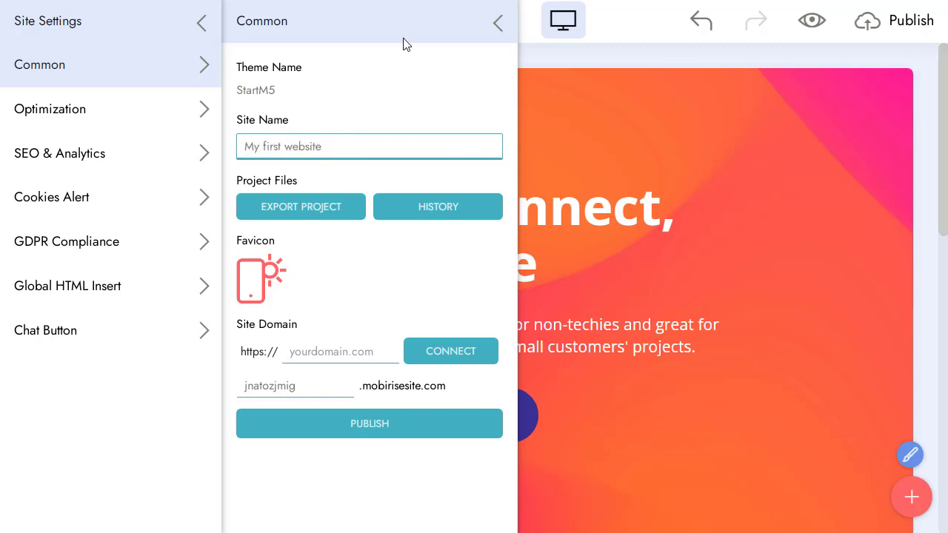
left_click(495, 184)
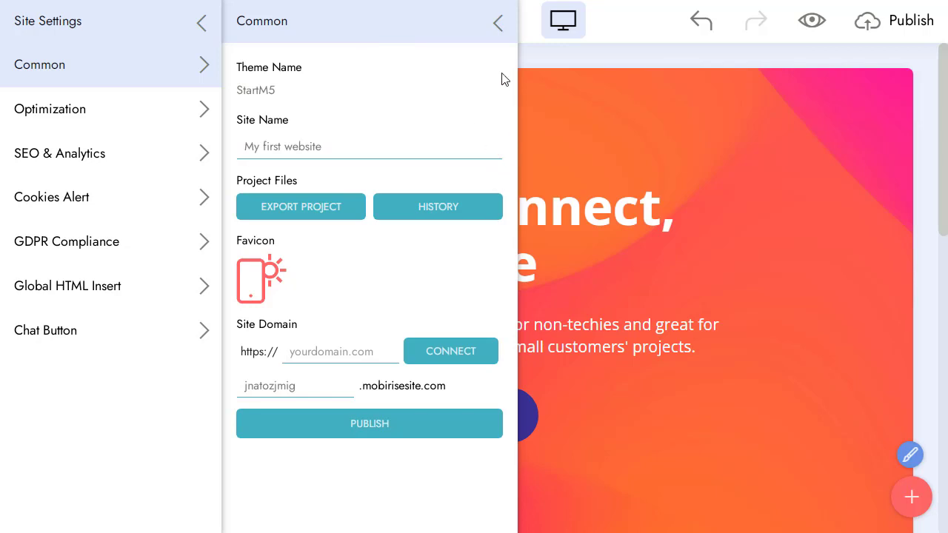
left_click(495, 21)
left_click(204, 24)
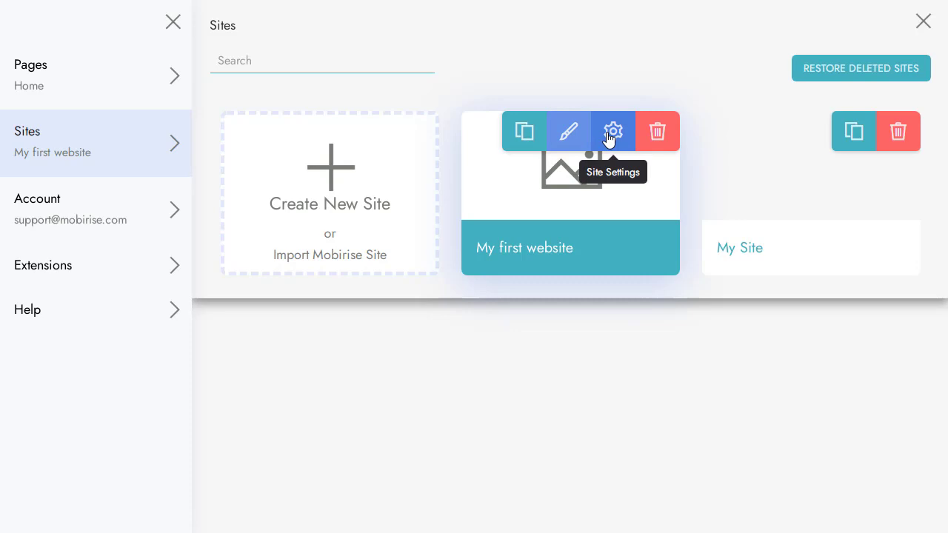
Step: Review the categories and common options in the site settings of "My first website"
left_click(609, 138)
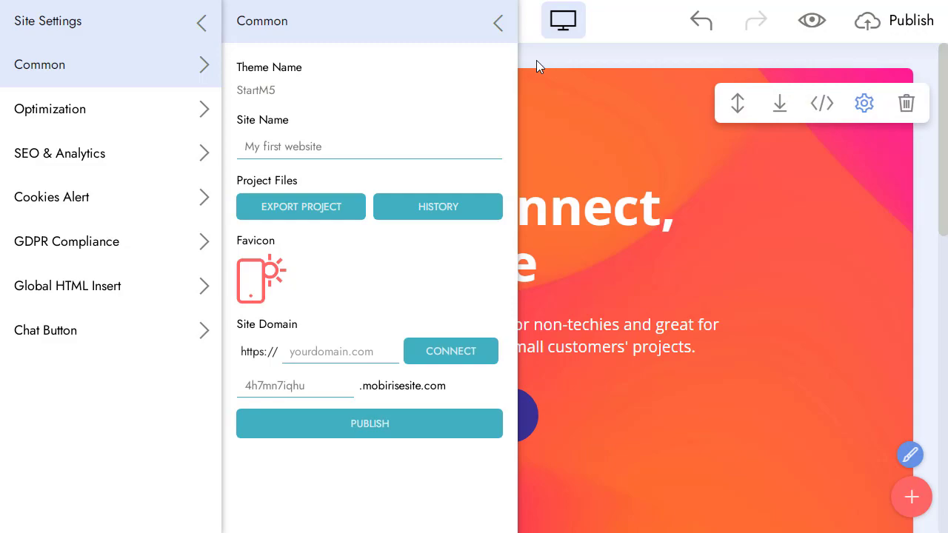
left_click(498, 22)
left_click(211, 24)
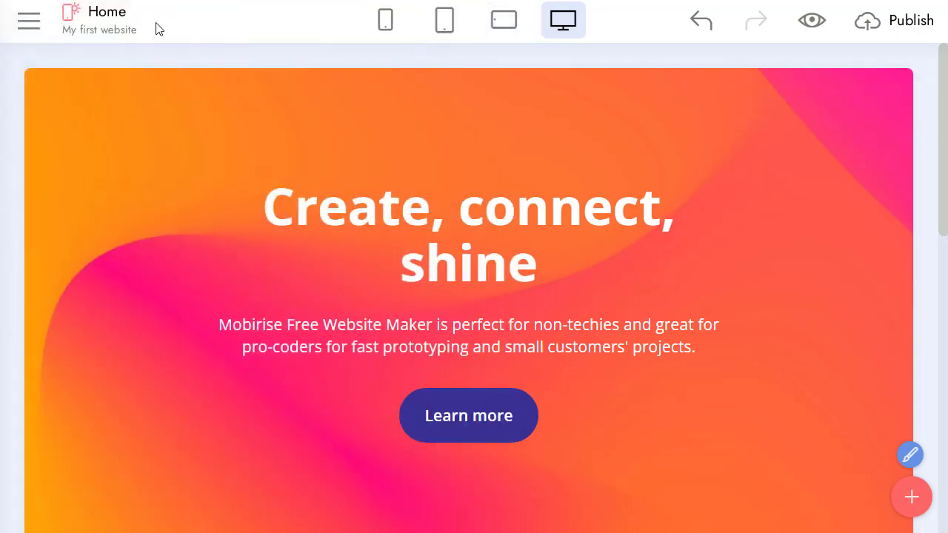
Step: Clone the site "My first website" from the list of sites
left_click(24, 18)
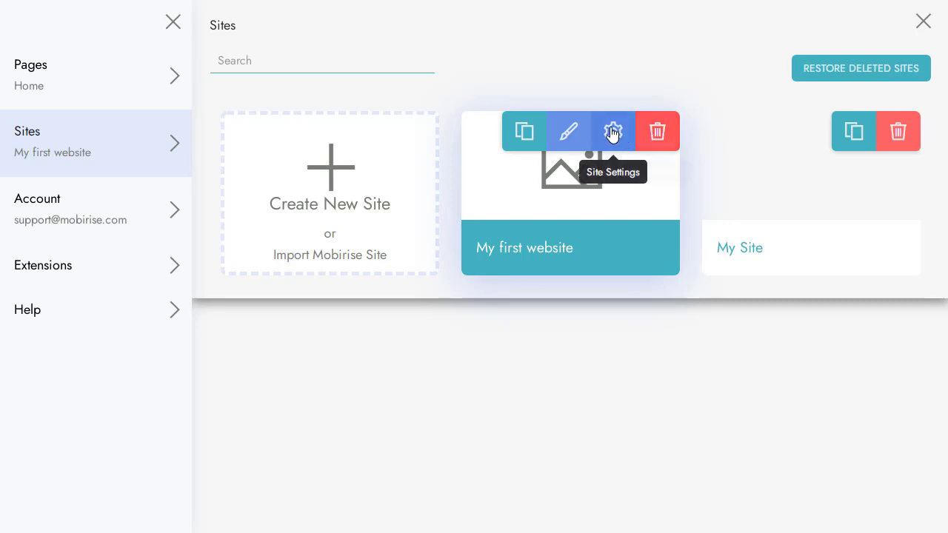
left_click(522, 145)
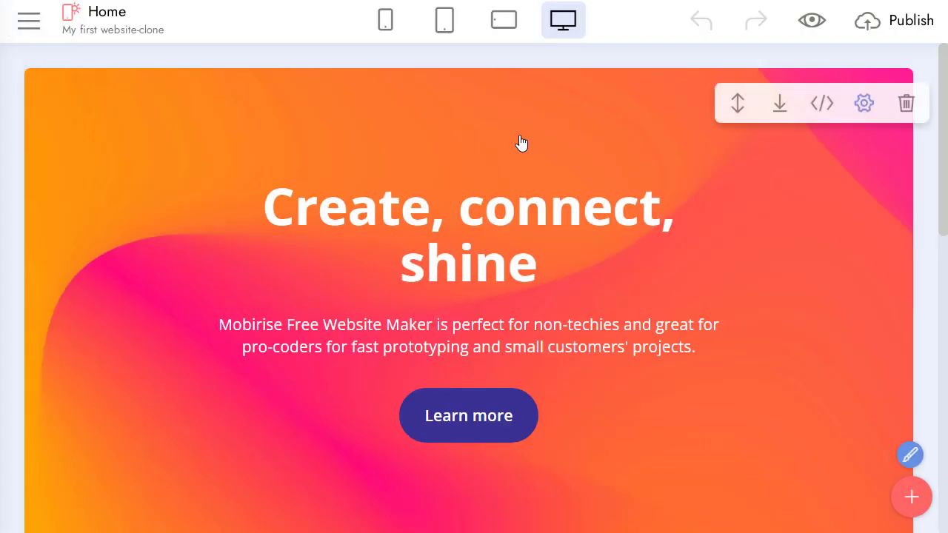
Step: Delete the cloned site "My first website-clone" from the list of sites and confirm its removal
left_click(23, 19)
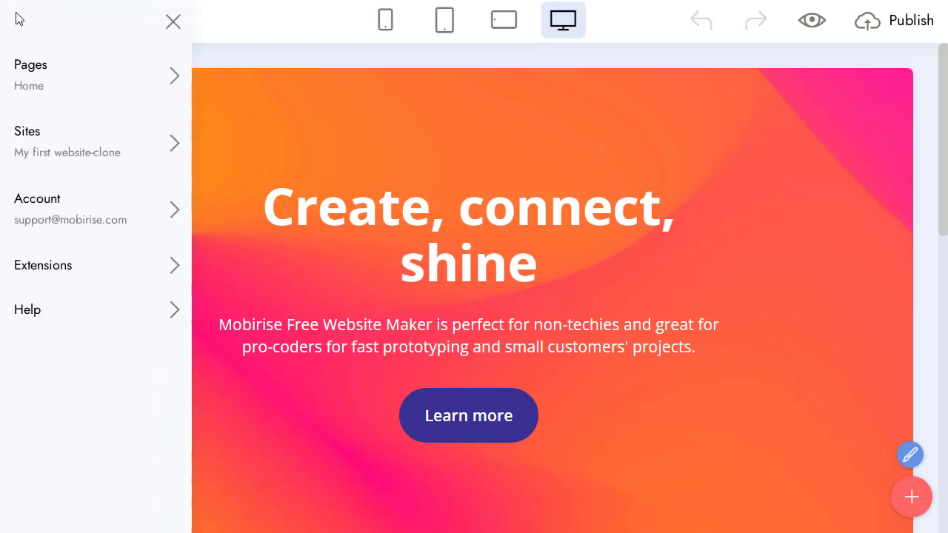
left_click(63, 143)
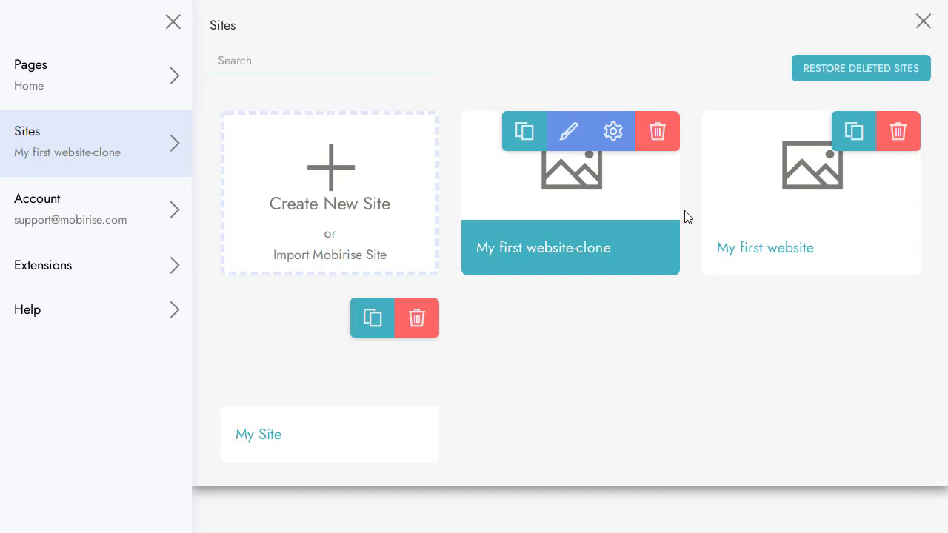
left_click(657, 131)
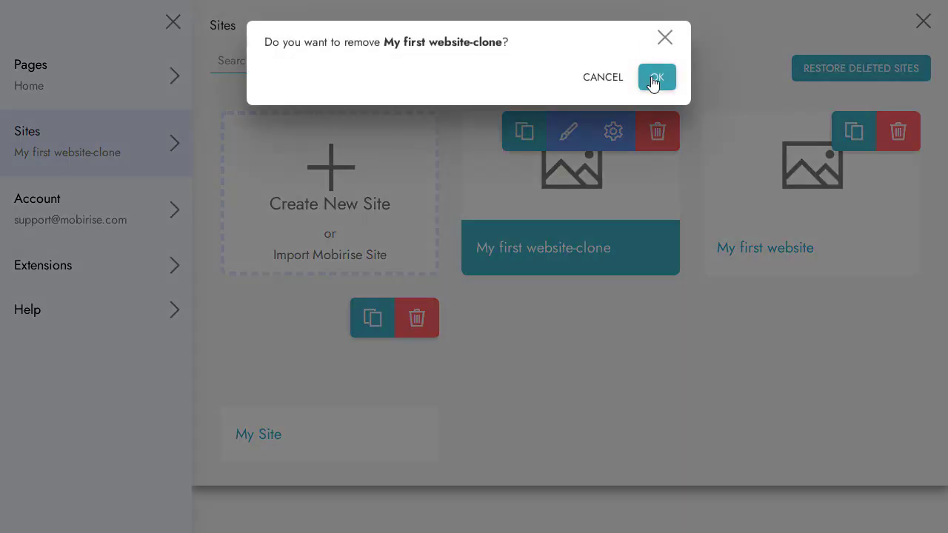
left_click(653, 78)
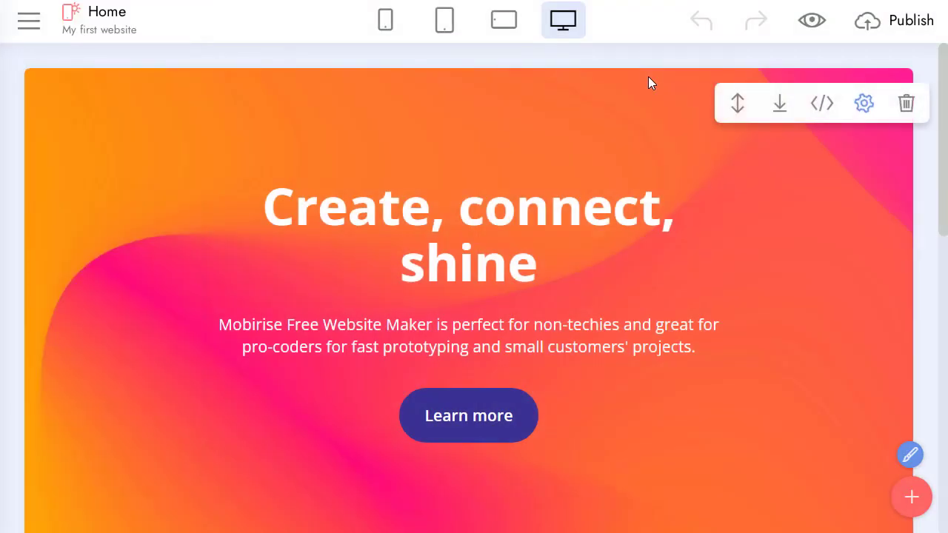
Step: Open the page settings of the Home page and review its title, description, URL and social sharing options
left_click(27, 23)
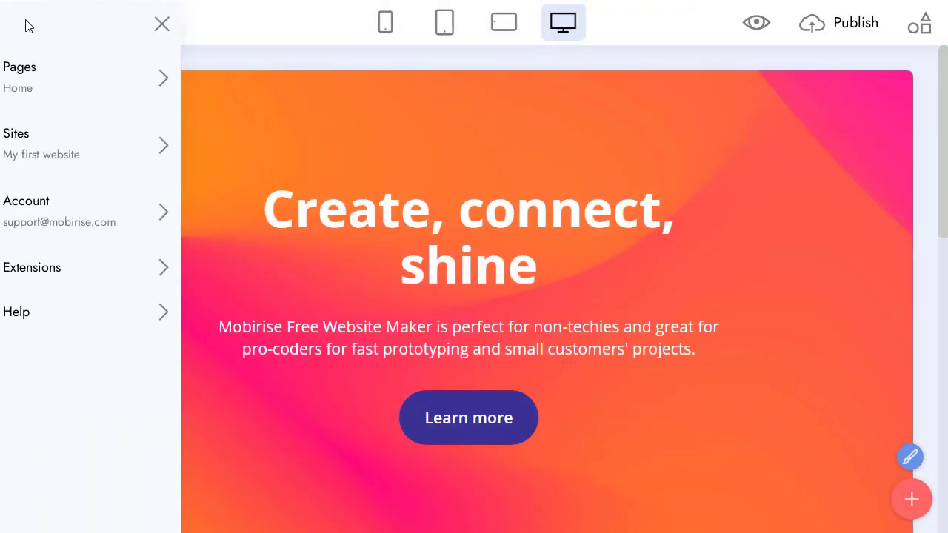
left_click(39, 74)
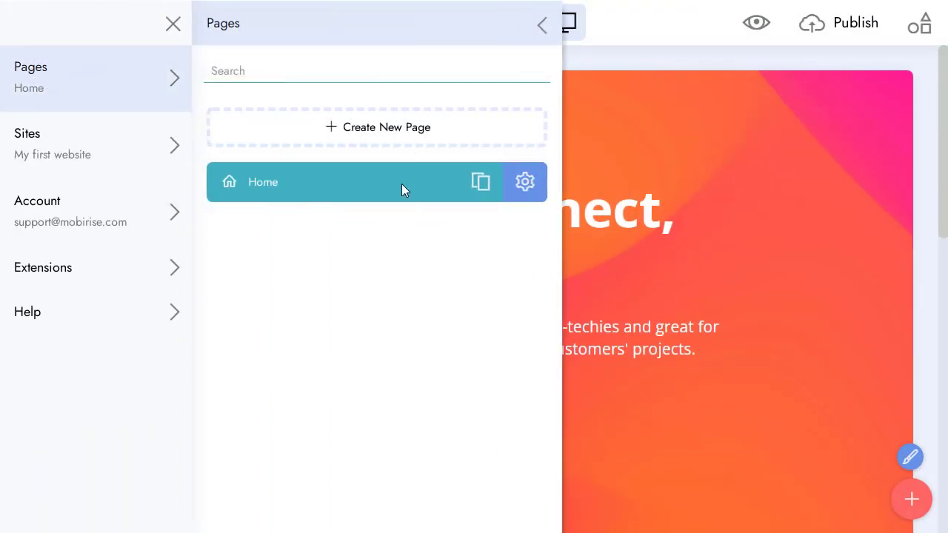
left_click(528, 192)
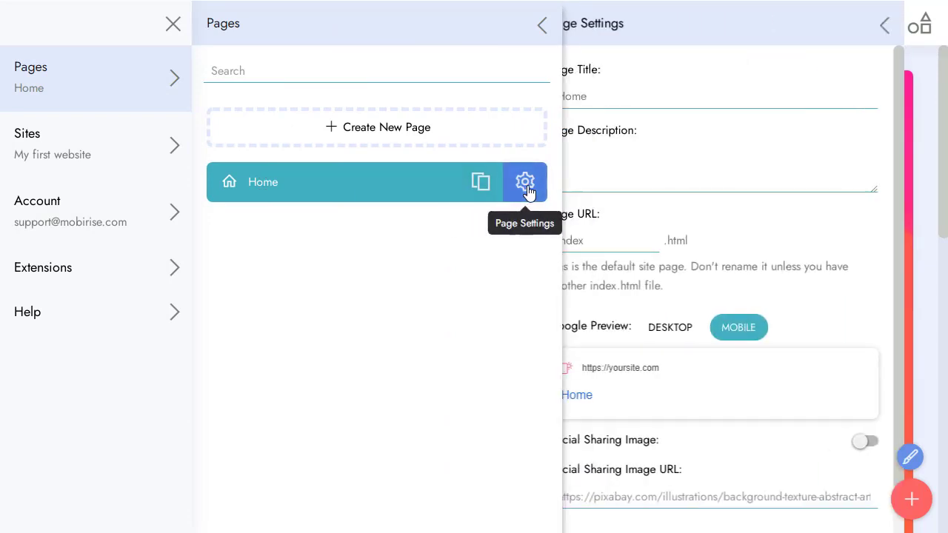
scroll(664, 103, "down", 1)
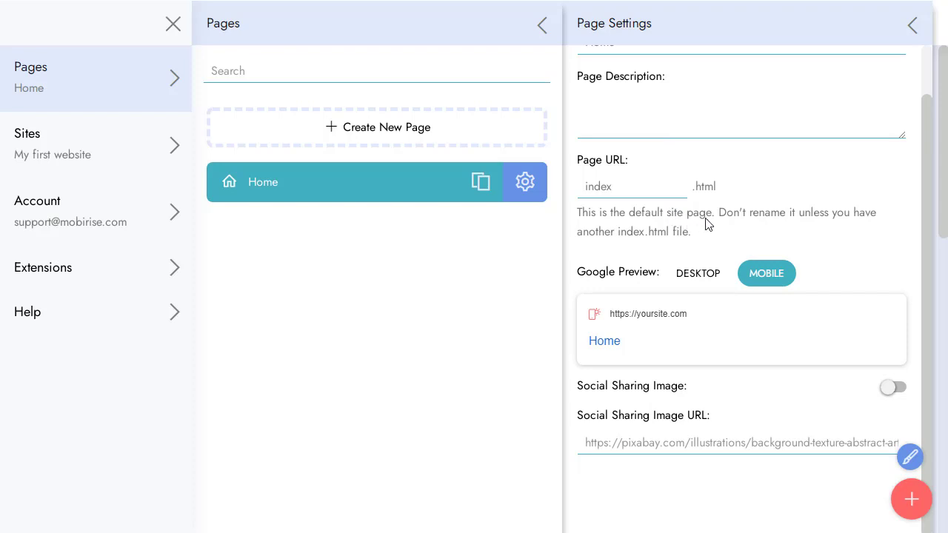
scroll(700, 250, "up", 2)
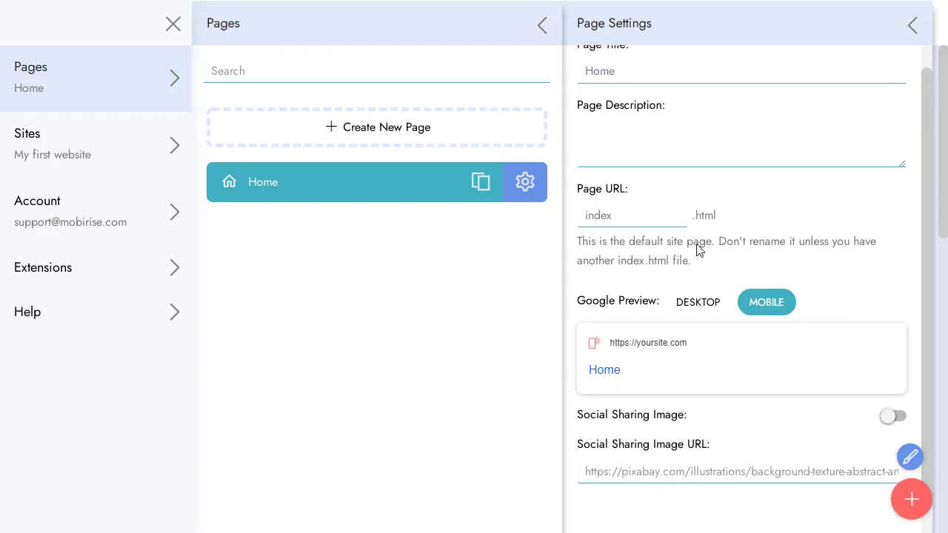
Step: Create a new blank page and name it "About us"
left_click(372, 135)
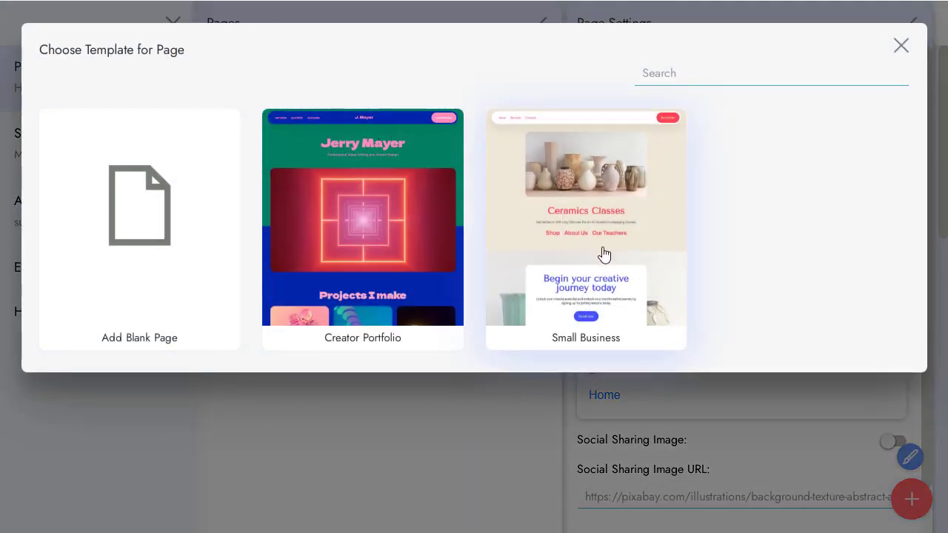
left_click(144, 185)
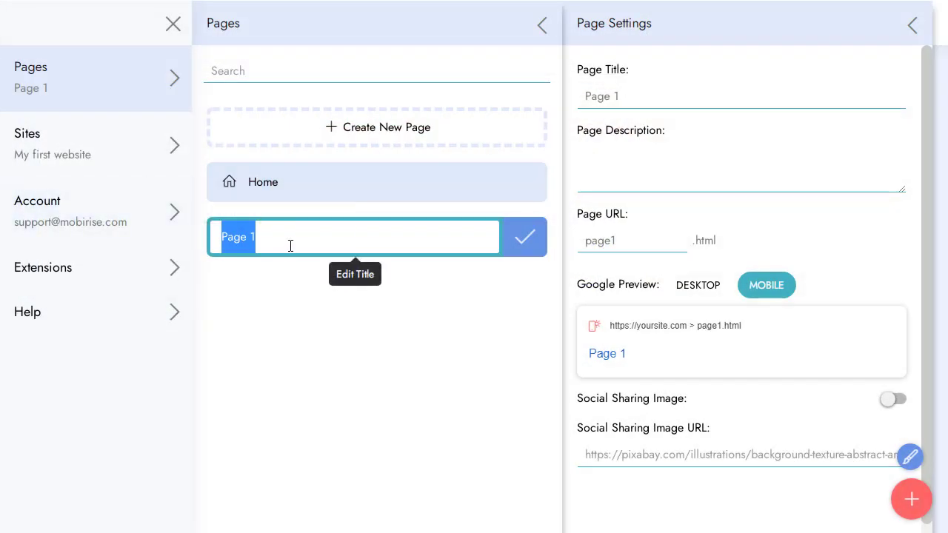
type("About us")
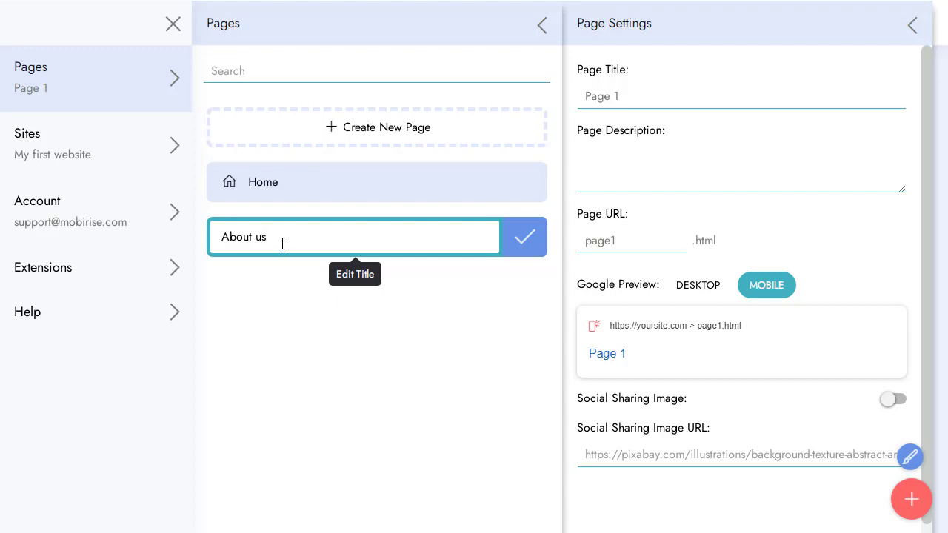
left_click(527, 240)
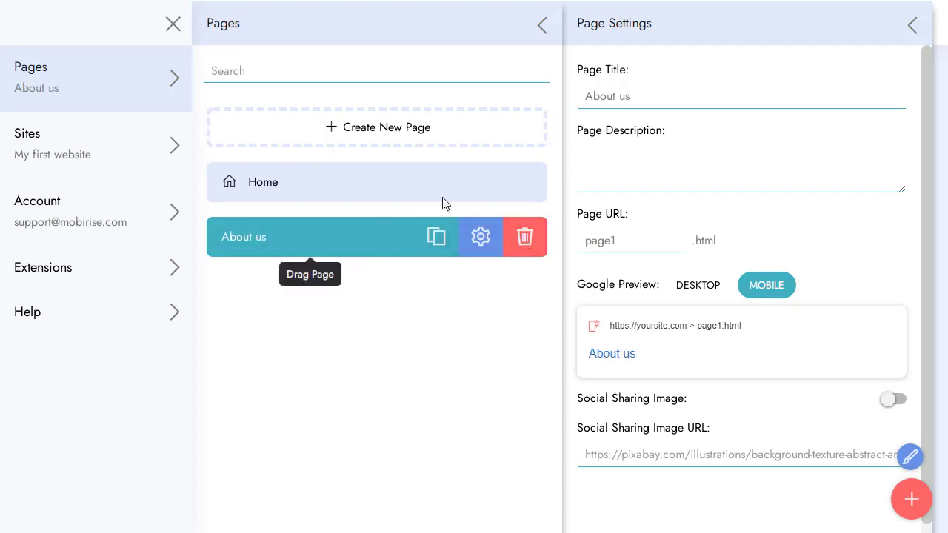
Step: Change the new page's title to "Contact us" and set its description to "SEO, Marketing, Web design"
left_click(657, 96)
key("ctrl+a")
type("Conta")
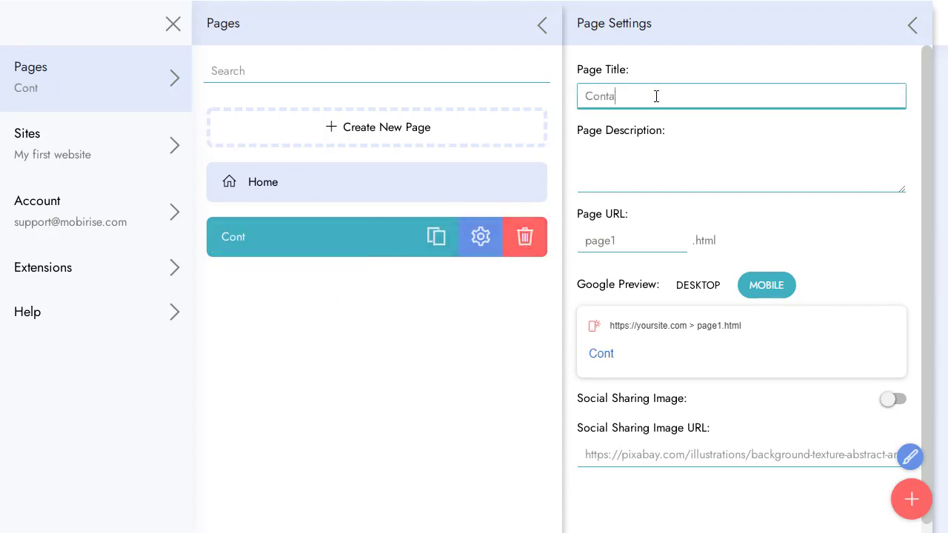
type("ct us")
left_click(674, 158)
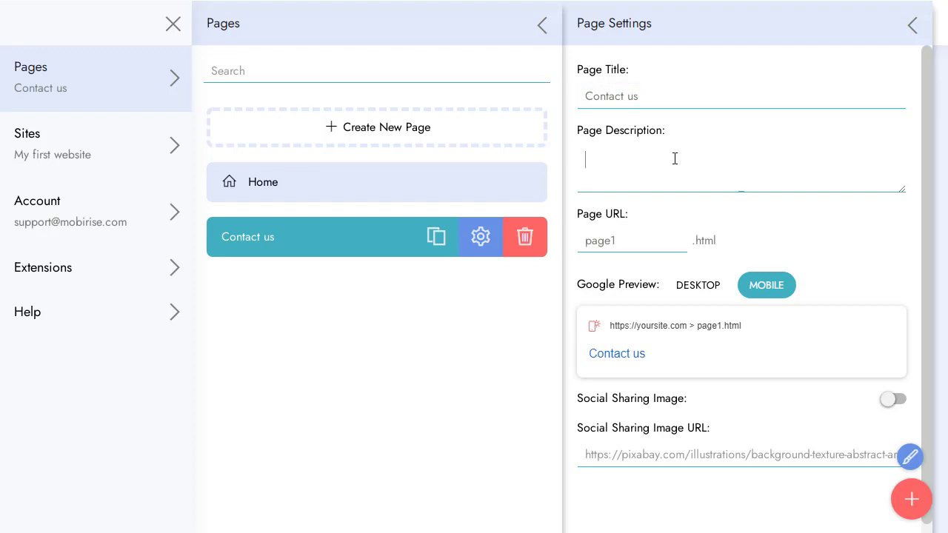
type("SEO, Marketing, Web design")
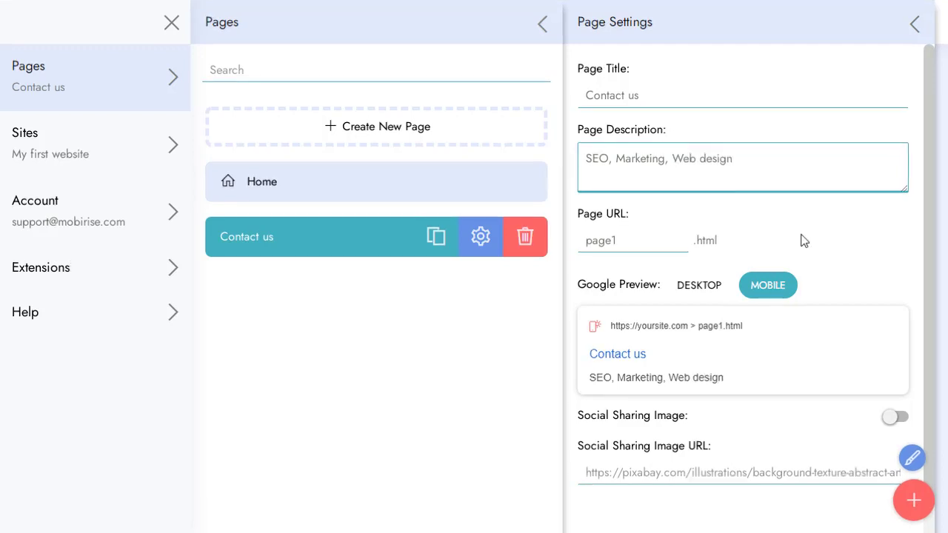
left_click(803, 237)
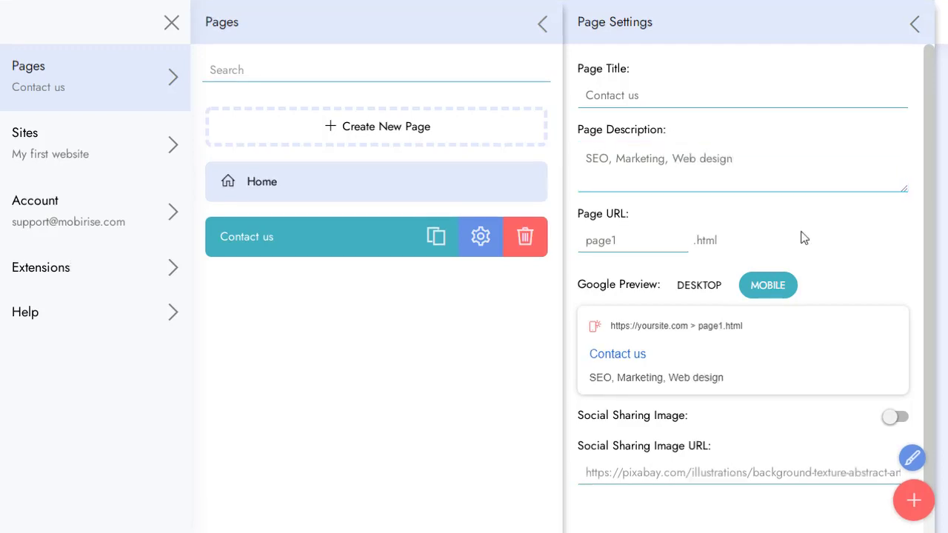
Step: Set the page URL of the Contact us page to "contact"
left_click(647, 239)
type("contact")
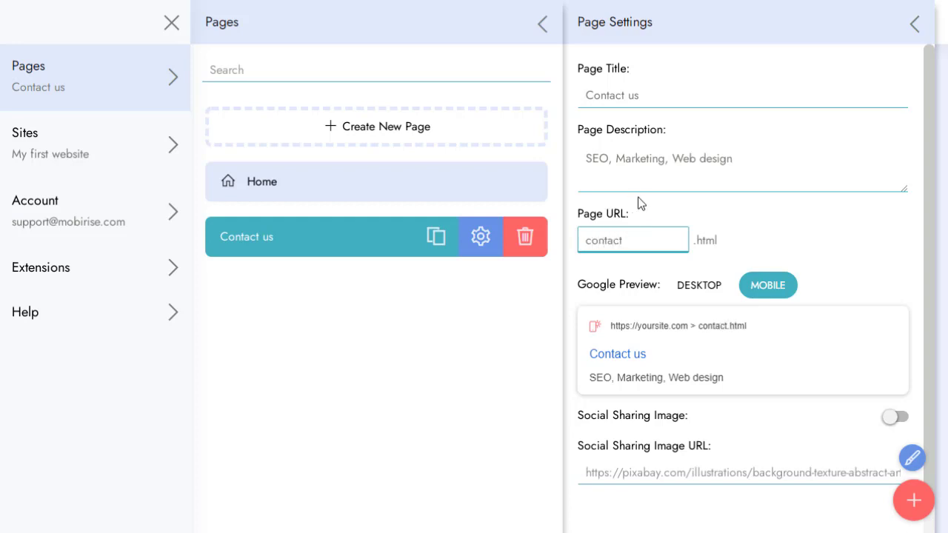
left_click(723, 215)
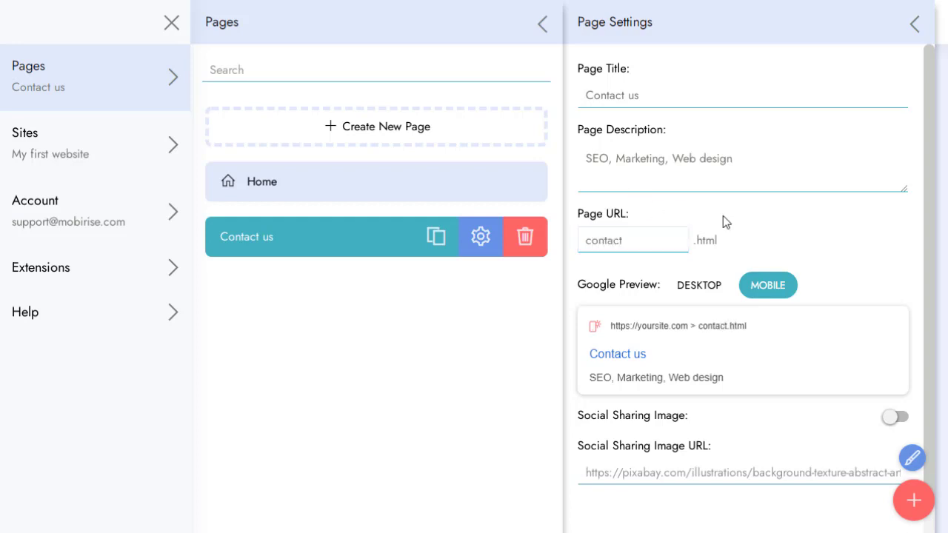
Step: Compare the desktop and mobile Google previews of the Contact us page, and close the page settings
scroll(688, 270, "down", 1)
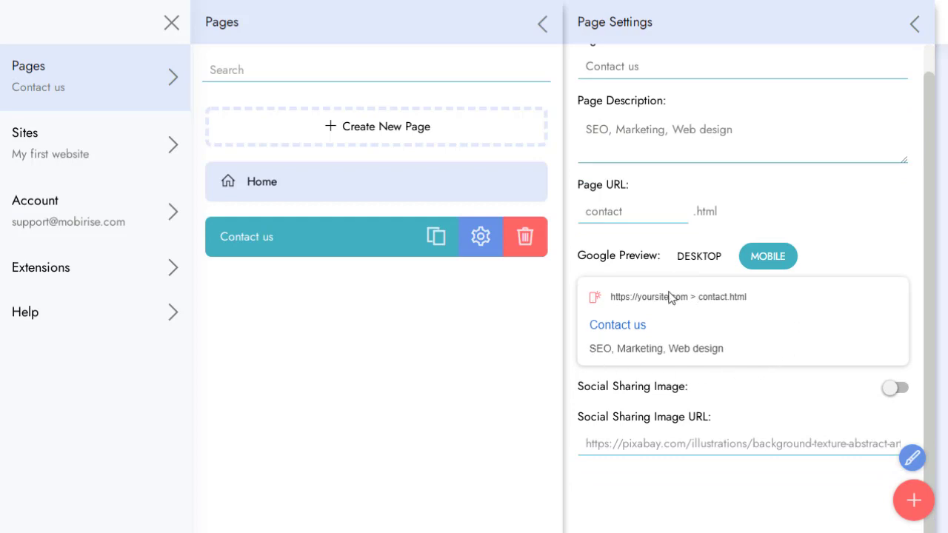
left_click(693, 257)
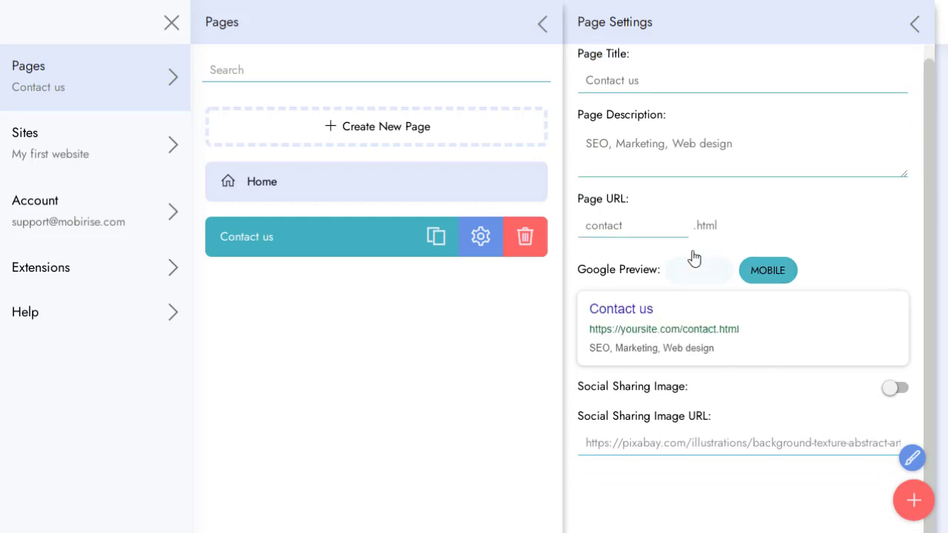
left_click(764, 271)
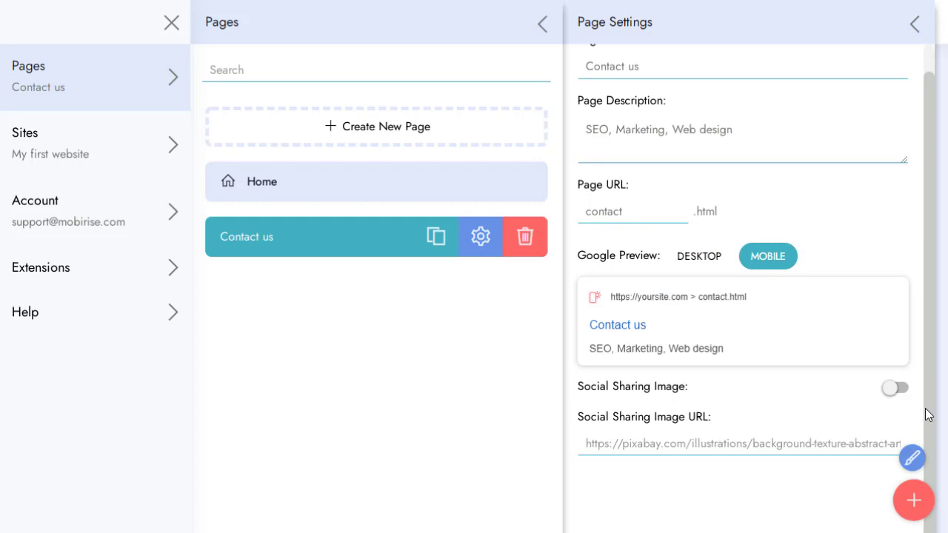
left_click(914, 24)
left_click(725, 93)
Step: Switch to the Home page and back to the Contact us page from the list of pages
left_click(42, 30)
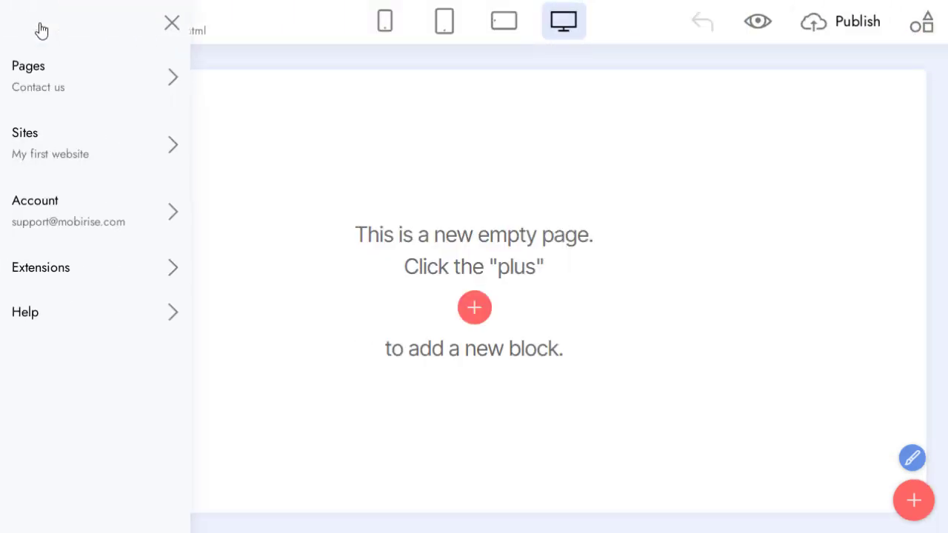
left_click(59, 82)
left_click(323, 178)
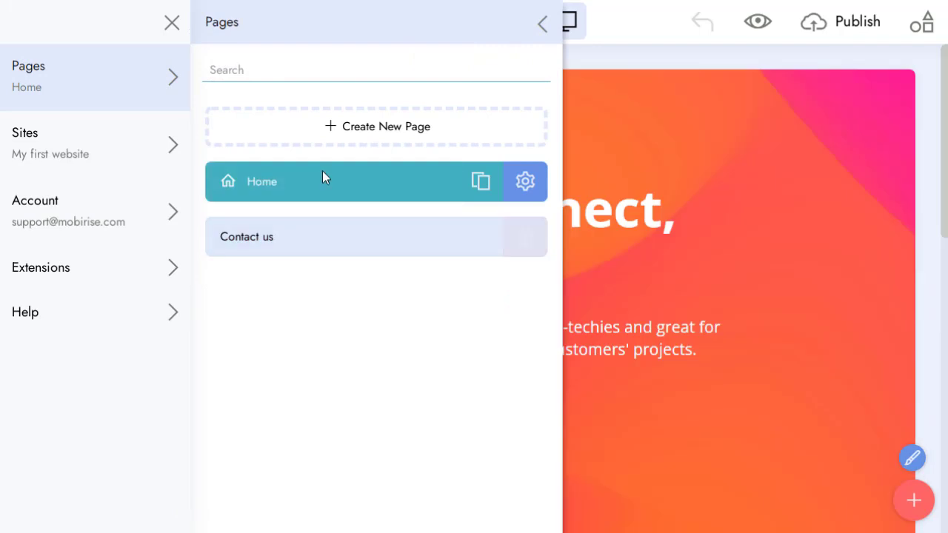
left_click(334, 233)
Step: Add the "Parallax background" header block to the empty Contact us page
left_click(642, 257)
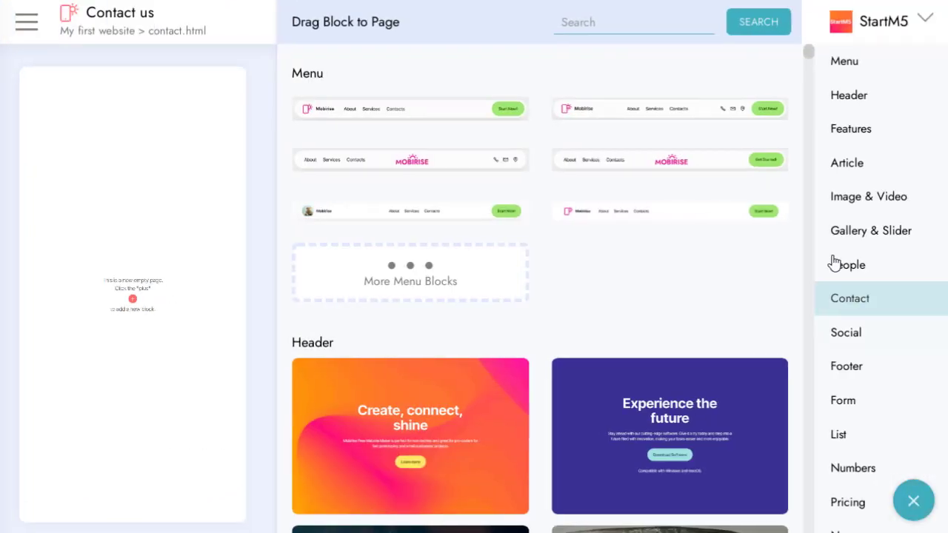
scroll(674, 391, "down", 6)
left_click_drag(592, 134, 183, 156)
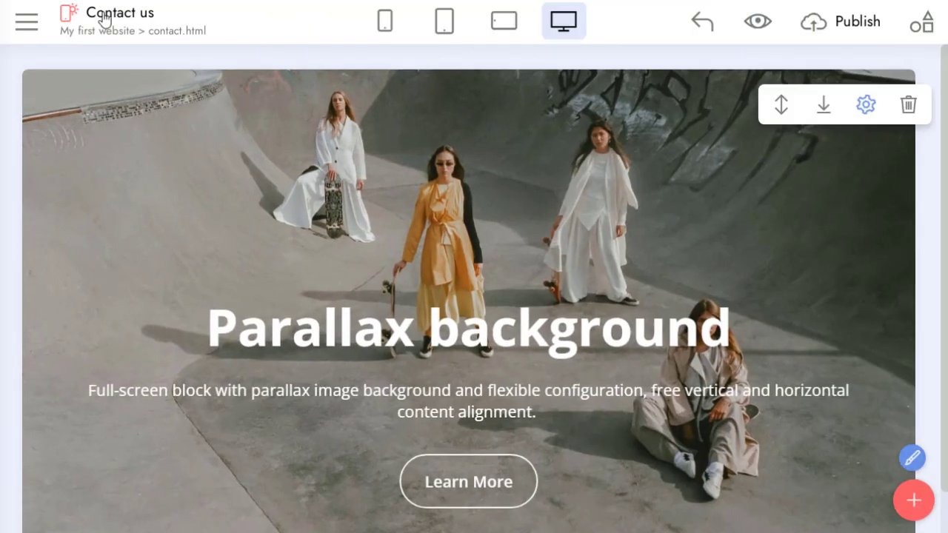
left_click(103, 20)
Step: Add the footer block with Company, Features, Support and About columns below the header, and apply it to all pages
left_click(913, 501)
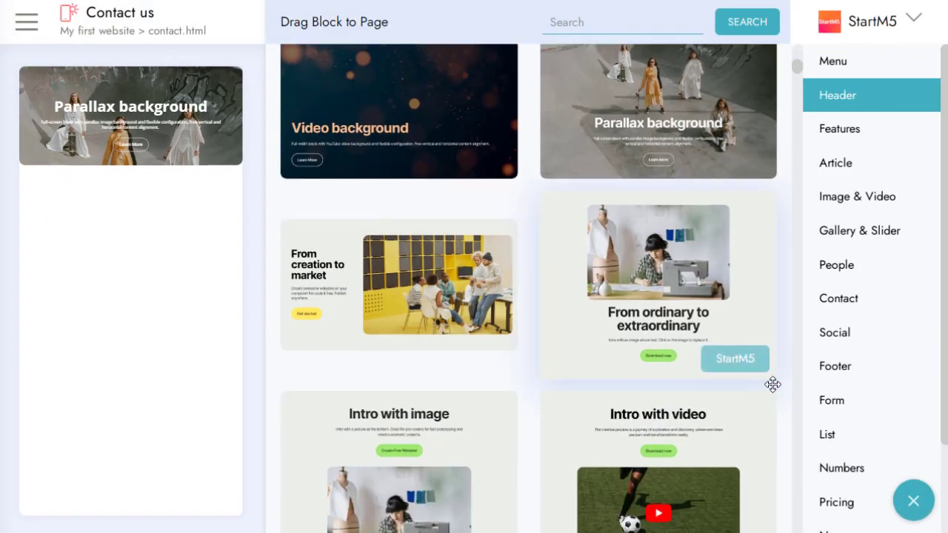
scroll(772, 384, "down", 2)
scroll(857, 489, "down", 2)
left_click(851, 294)
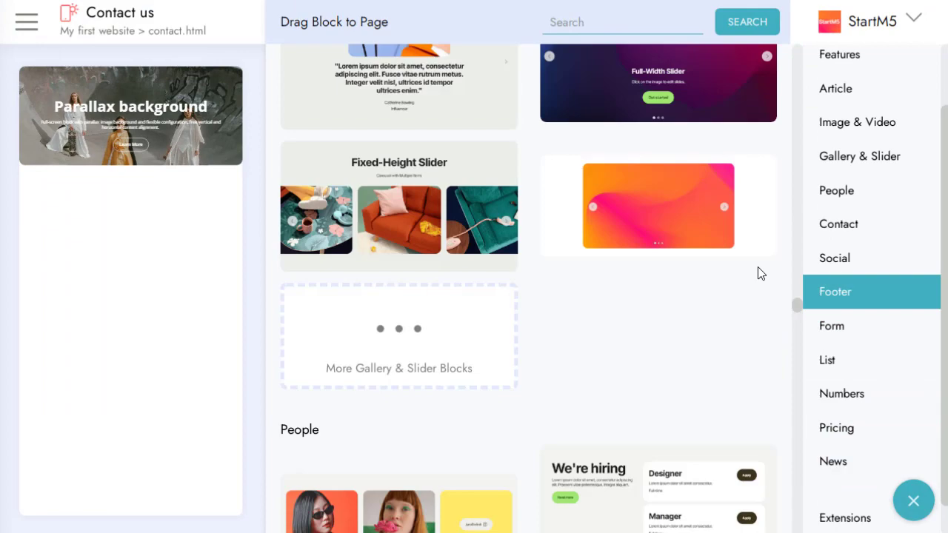
left_click_drag(499, 178, 153, 186)
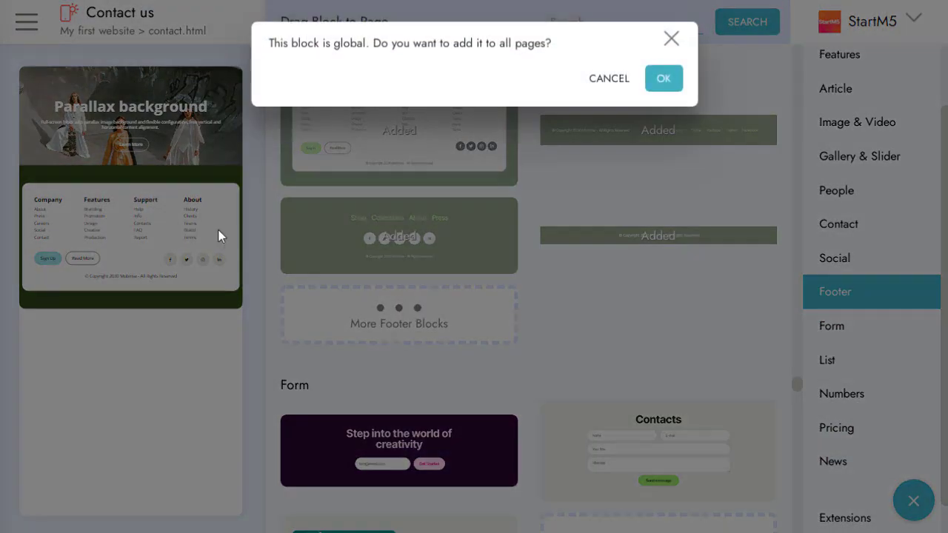
left_click(665, 79)
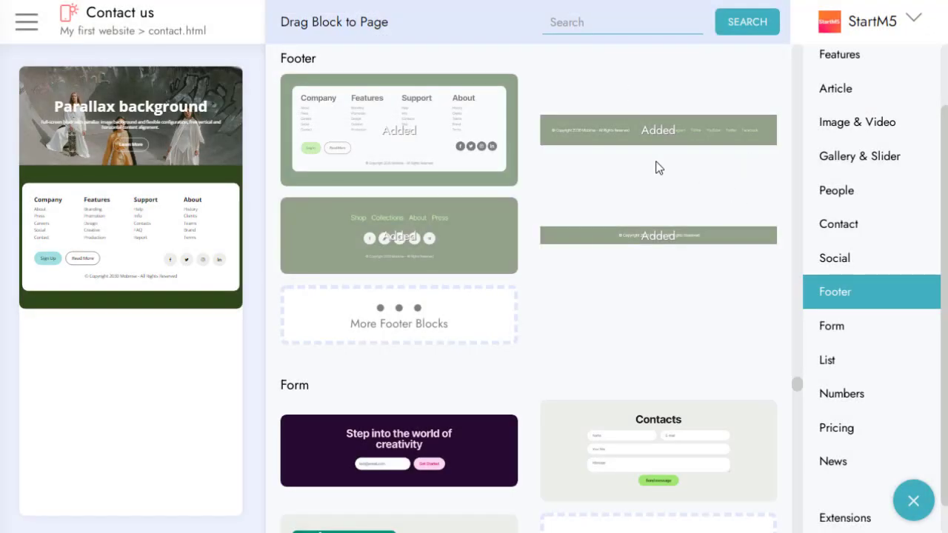
Step: Open the Home page and check its end for the global footer block
left_click(913, 501)
left_click(26, 22)
left_click(155, 76)
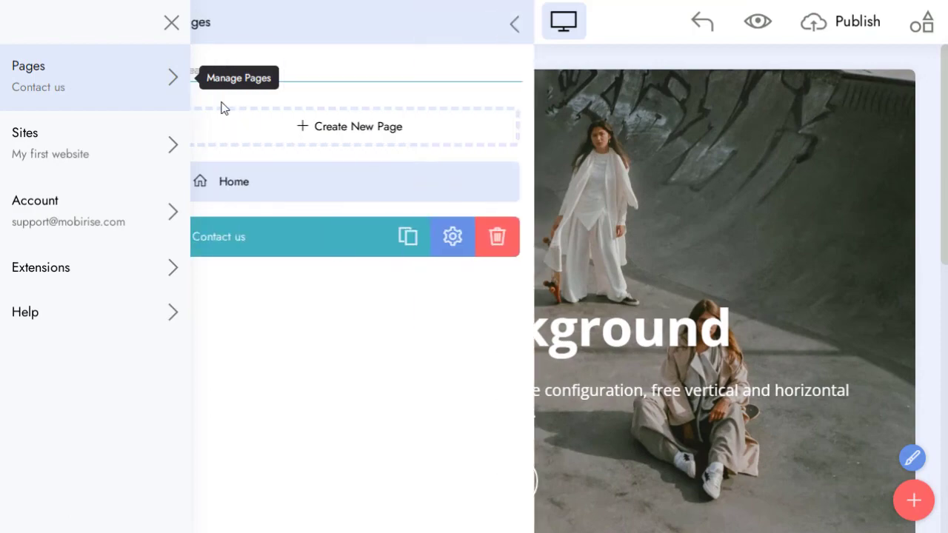
left_click(250, 194)
scroll(693, 152, "down", 10)
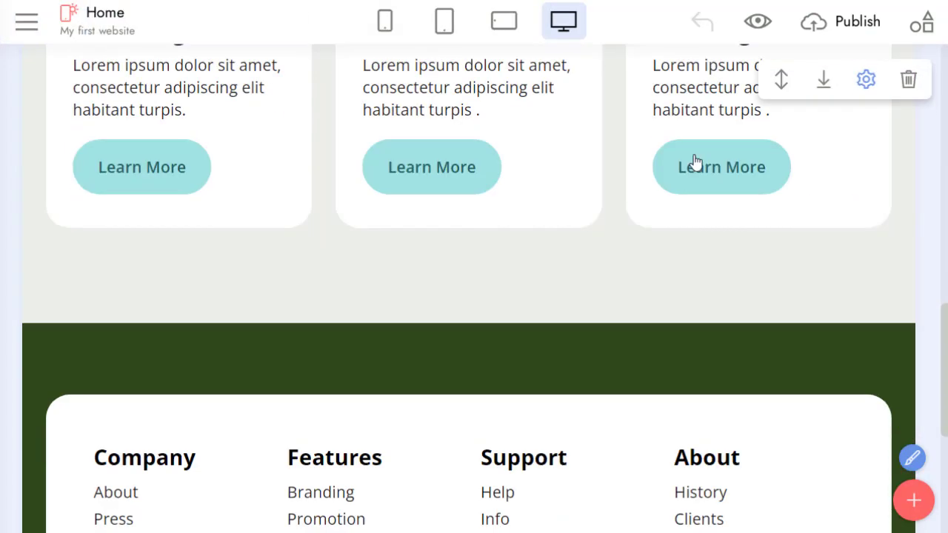
scroll(695, 166, "down", 5)
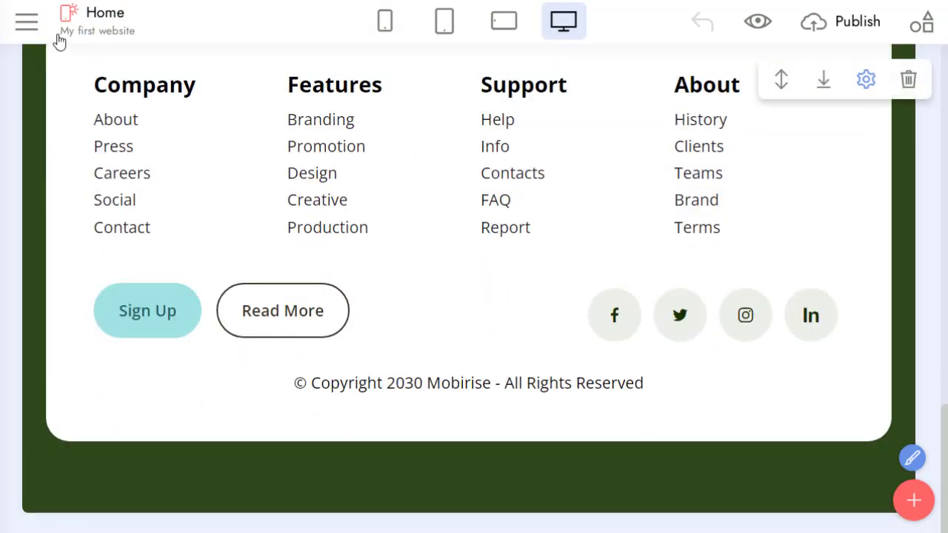
Step: Clone the Contact us page from the list of pages, accepting the default name for the copy
left_click(60, 37)
left_click(64, 69)
left_click(311, 241)
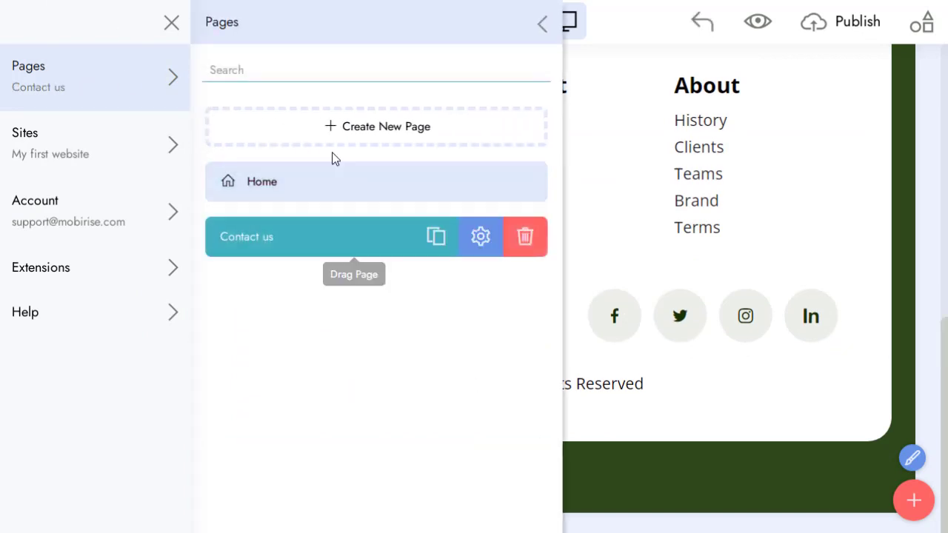
left_click(436, 244)
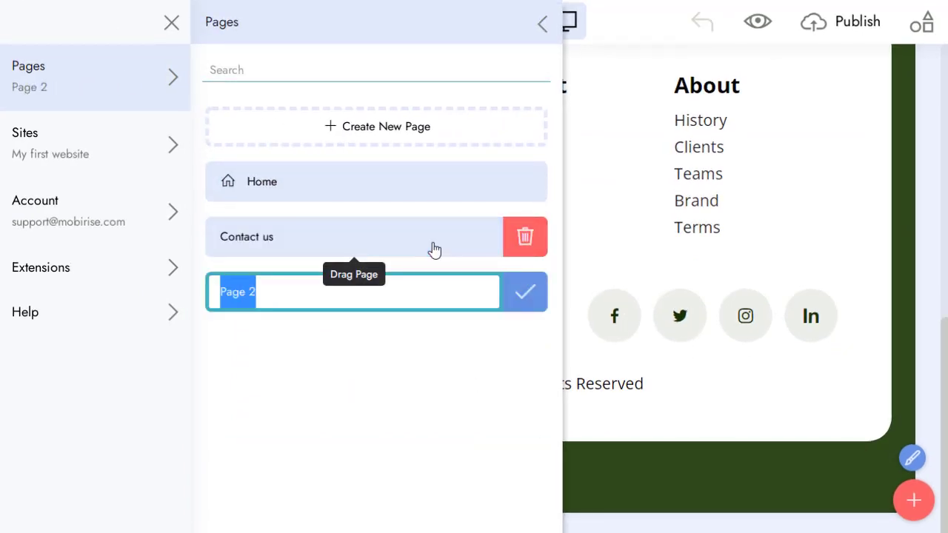
left_click(403, 304)
key("Return")
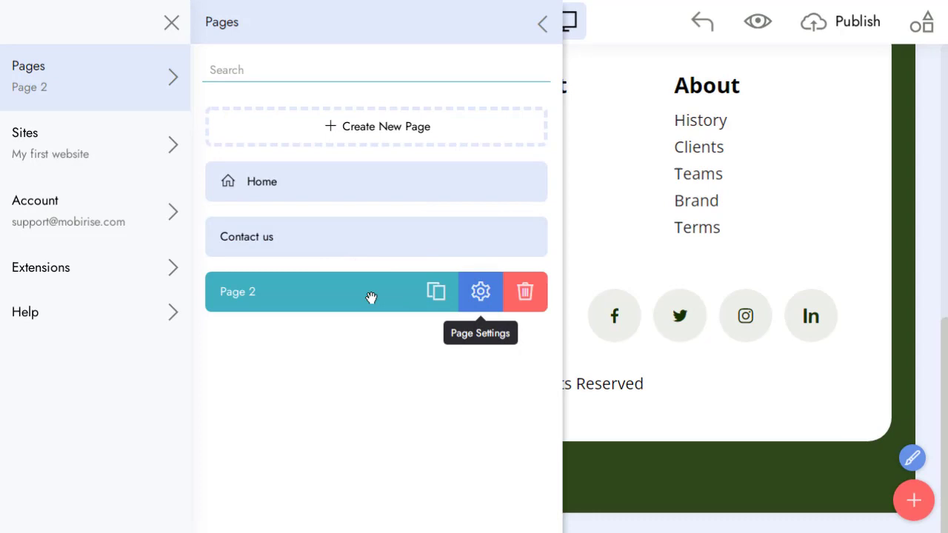
Step: View the cloned page's settings and compare the Contact us page with its copy
left_click(480, 303)
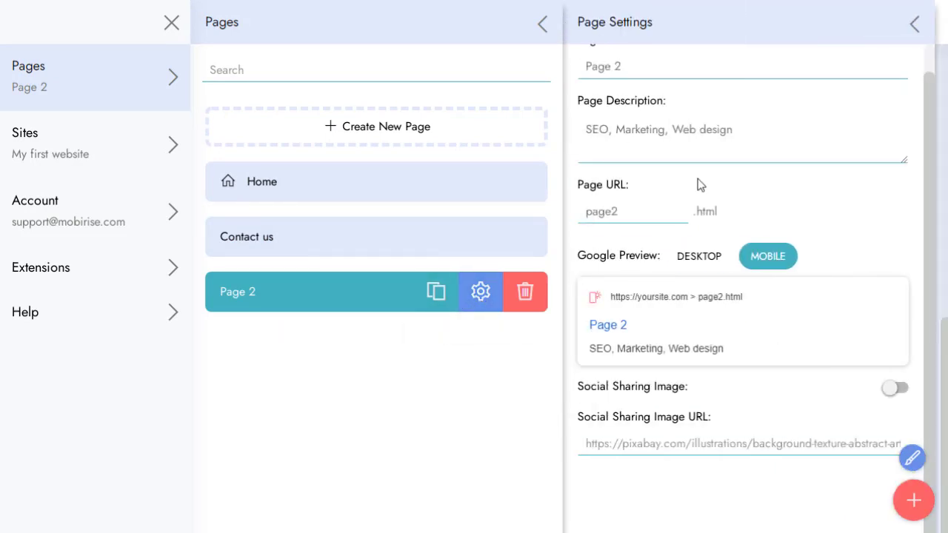
left_click(916, 25)
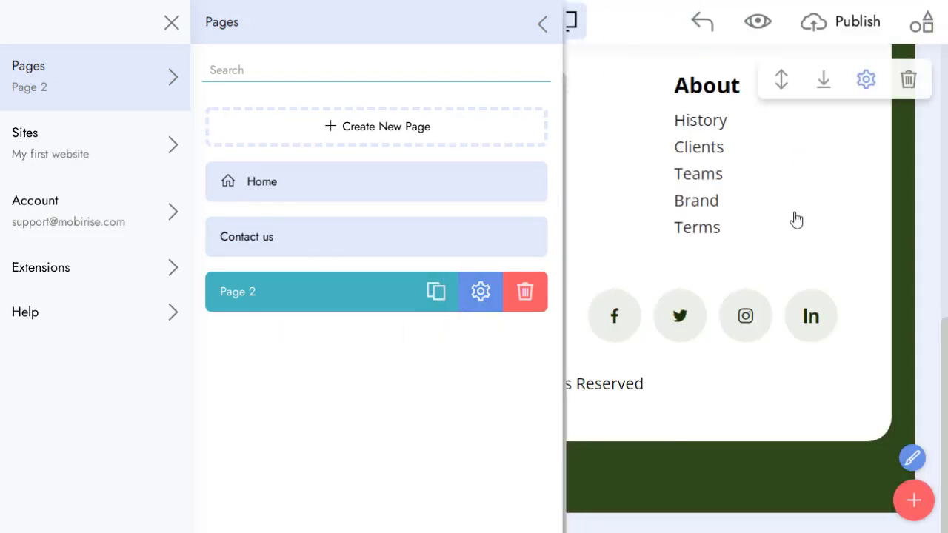
left_click(327, 237)
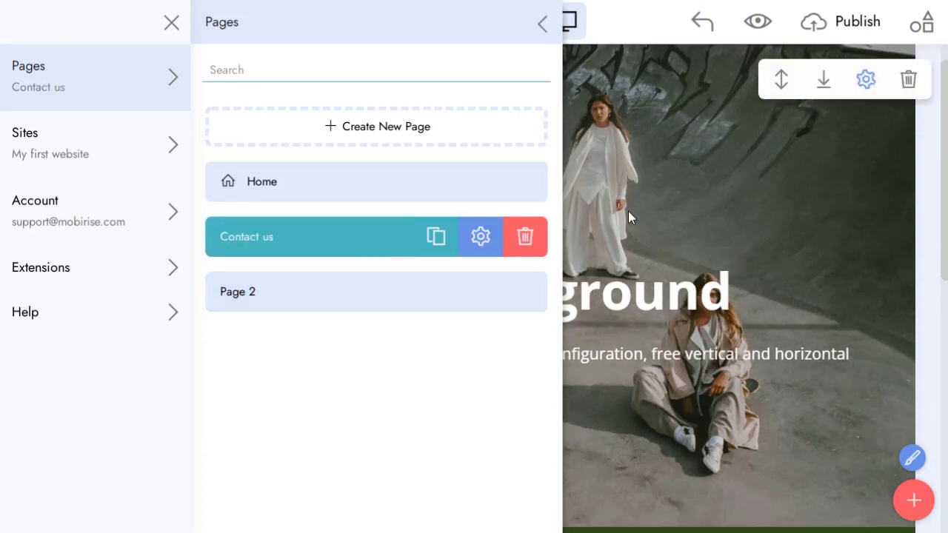
left_click(354, 306)
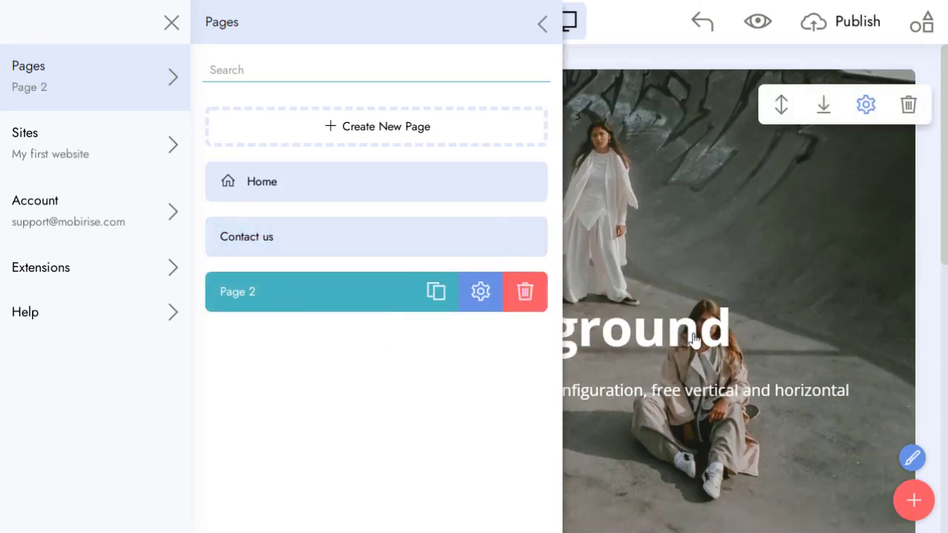
Step: Replace the "Parallax background" title on Page 2 with "Page 3" and make it bold
double_click(693, 333)
triple_click(694, 334)
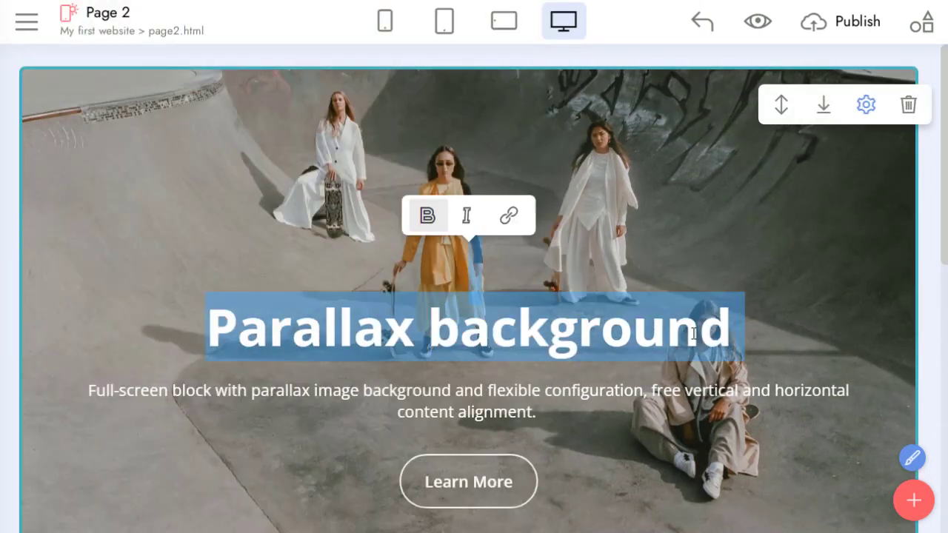
type("Page 3")
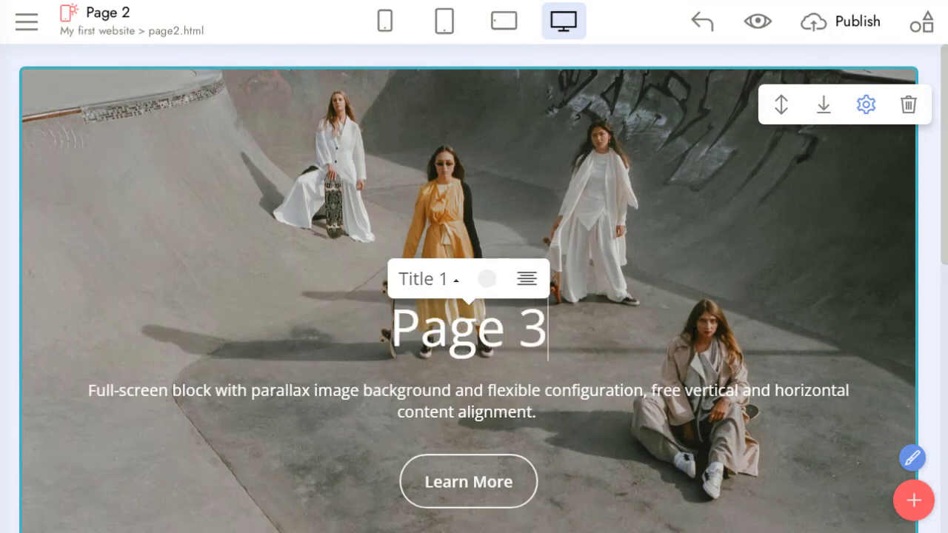
key("shift+Home")
left_click(551, 328)
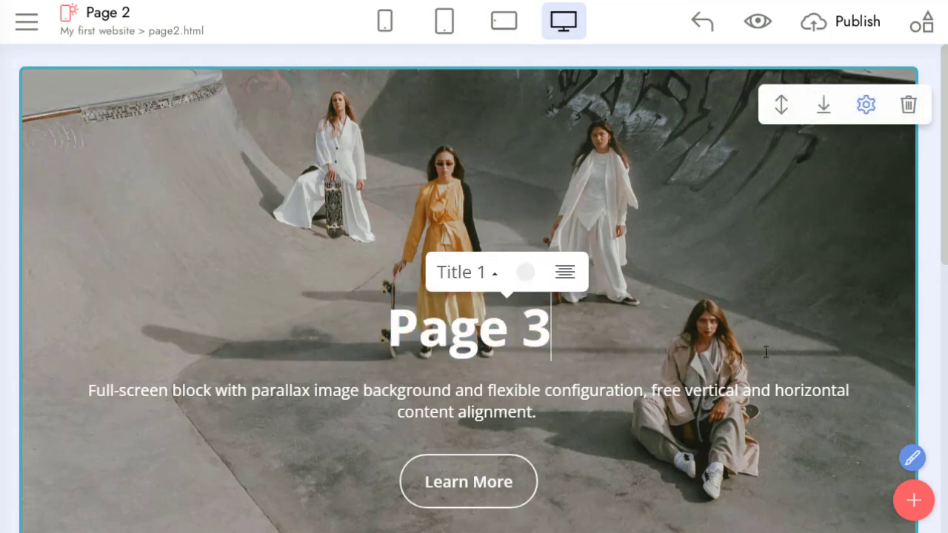
Step: Open the Contact us page and Page 2 in turn to compare their header titles and check Page 2's footer
left_click(25, 22)
left_click(87, 80)
left_click(286, 235)
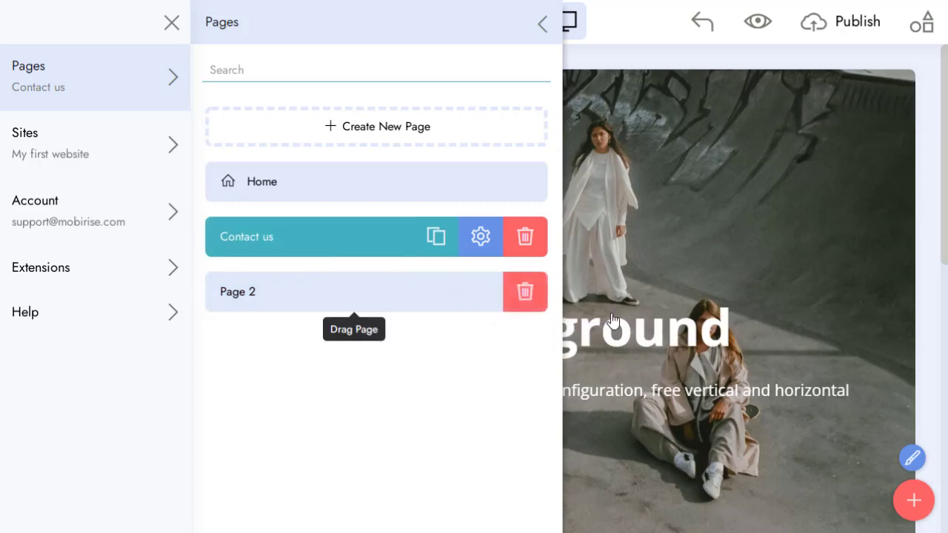
left_click(612, 320)
left_click(25, 23)
left_click(55, 85)
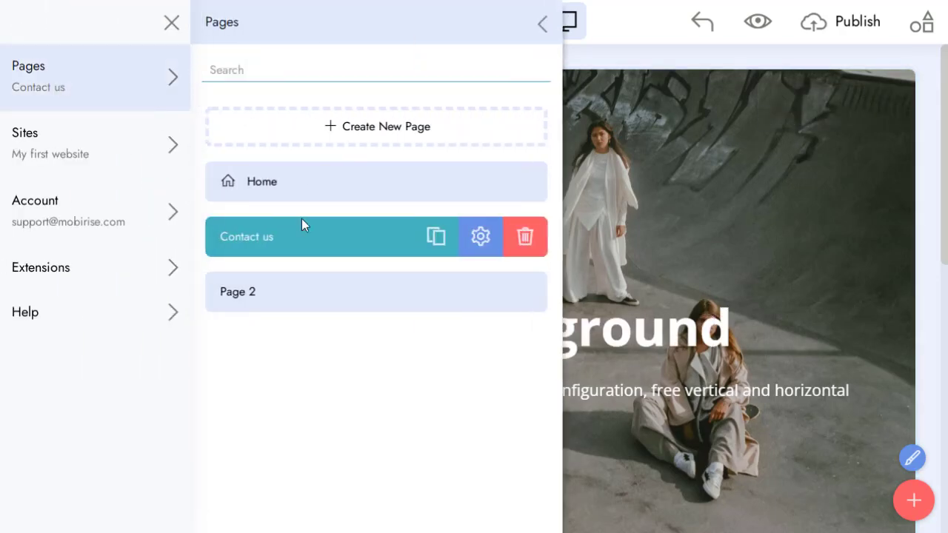
left_click(275, 290)
left_click(693, 303)
scroll(694, 303, "down", 5)
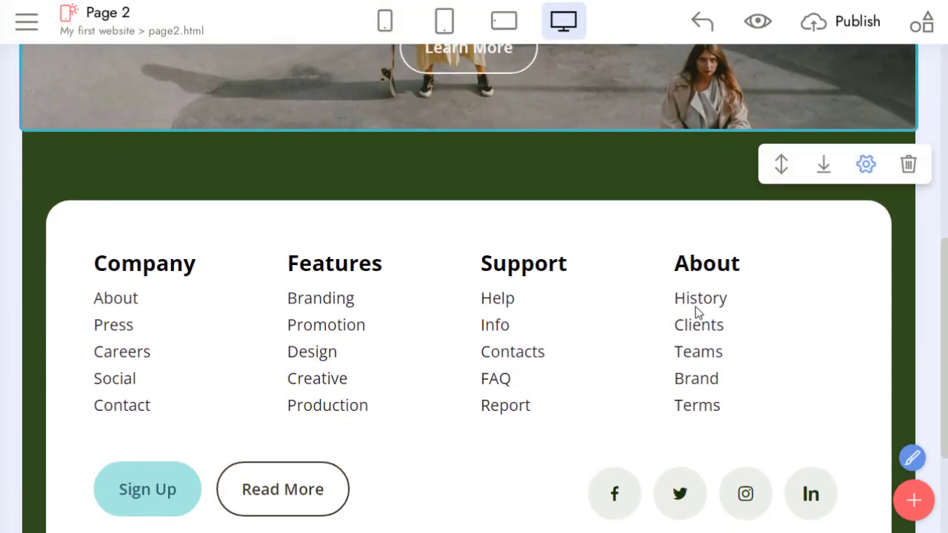
scroll(696, 307, "up", 10)
Step: Remove Page 2 from the site
left_click(26, 22)
left_click(80, 87)
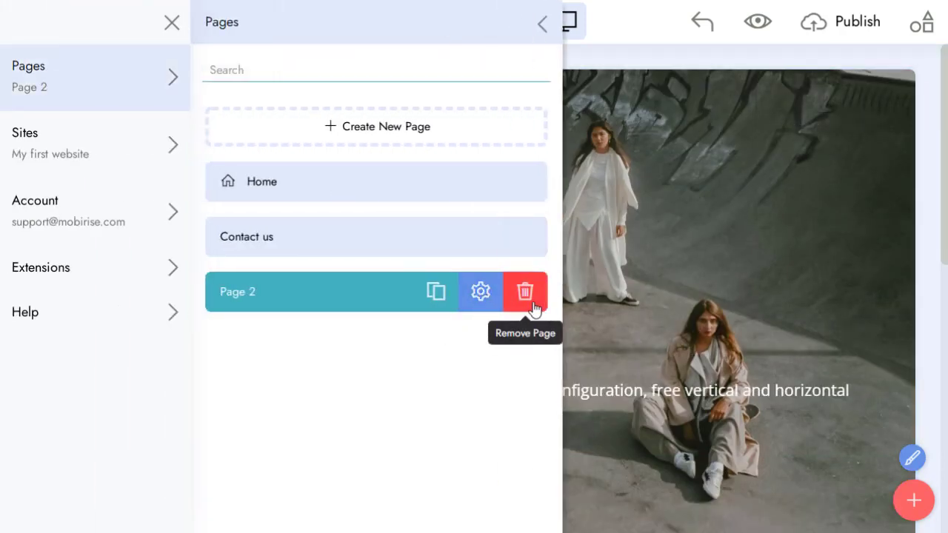
left_click(526, 292)
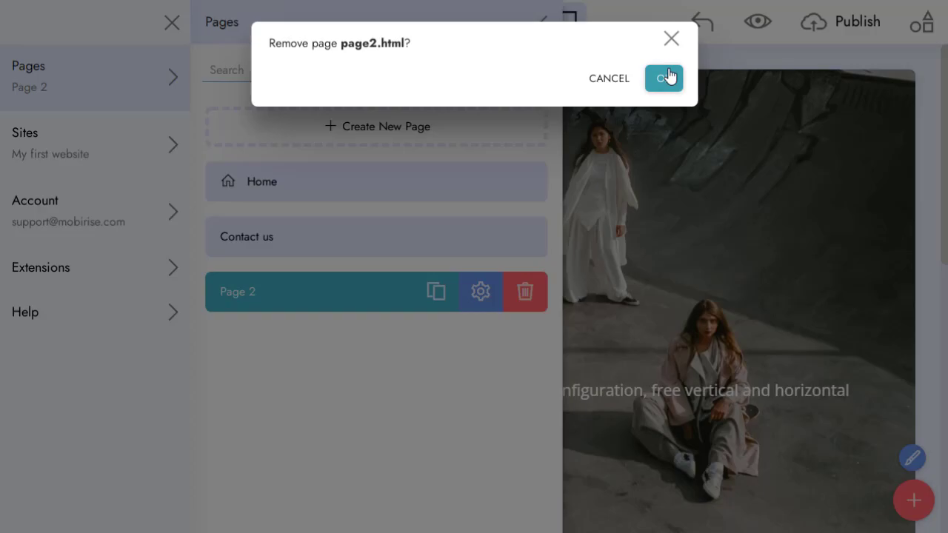
left_click(665, 79)
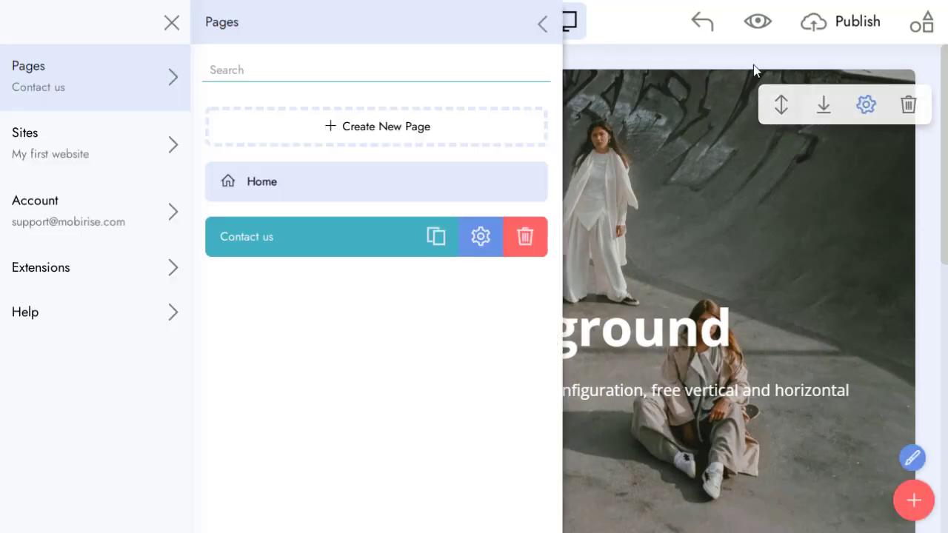
Step: Publish the site to the local drive folder C:\Users\mobirise\Desktop\MySite
left_click(600, 217)
left_click(852, 29)
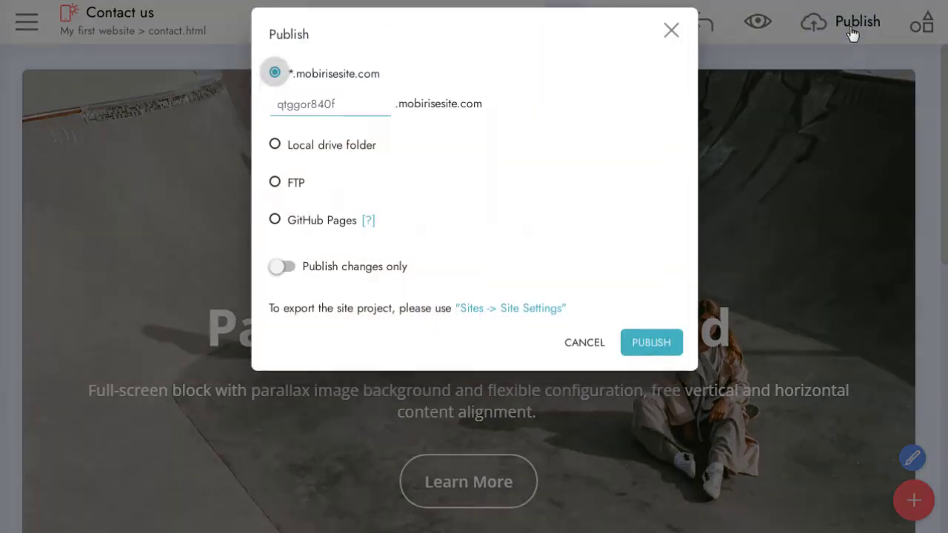
left_click(352, 160)
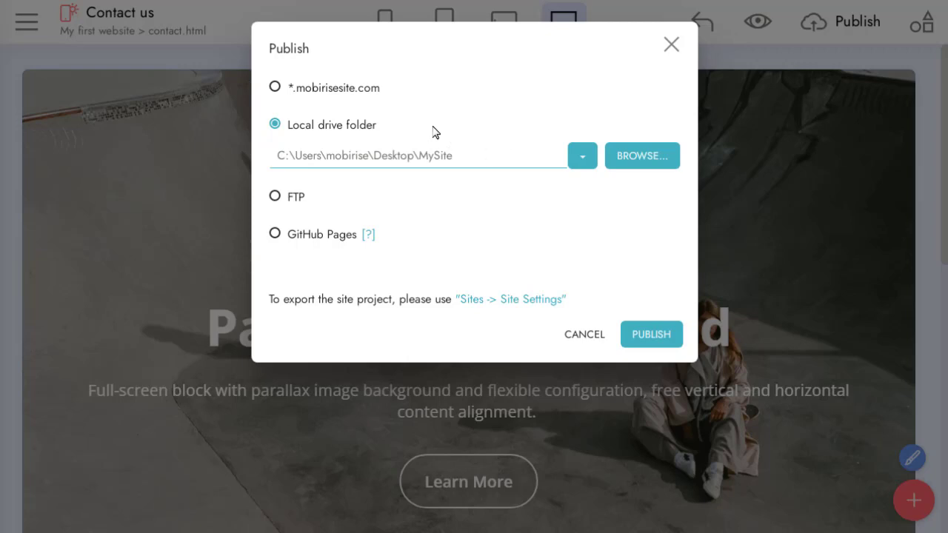
left_click(669, 342)
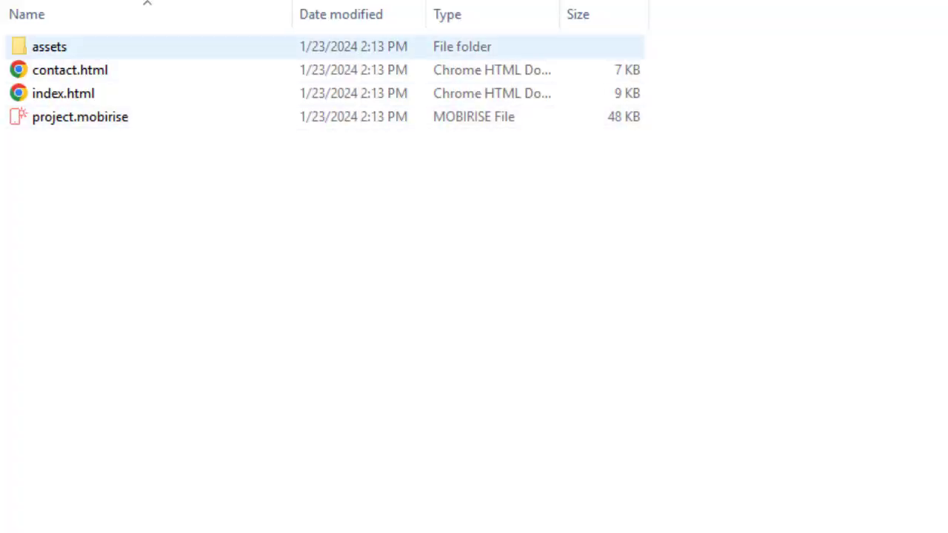
Step: Examine the published output folder: assets, contact.html, index.html and project.mobirise
left_click(49, 46)
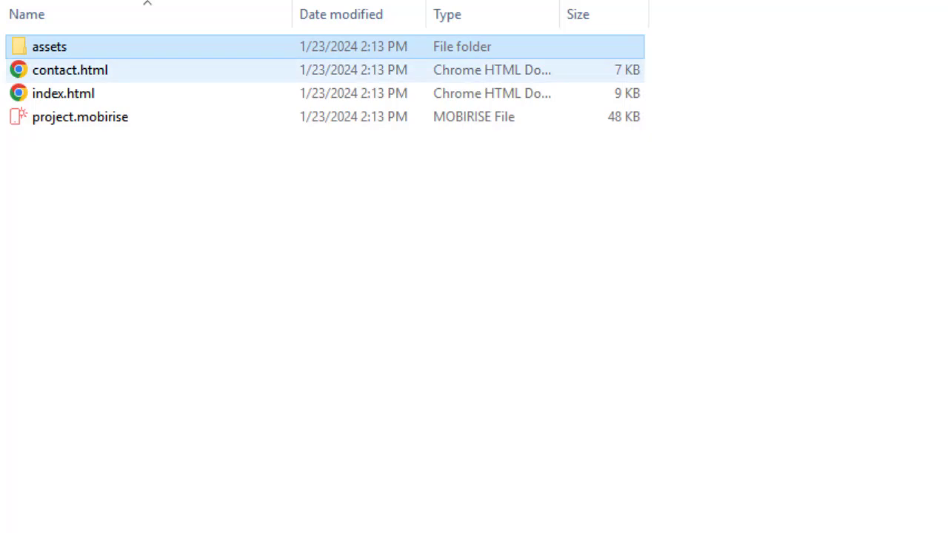
left_click(69, 70)
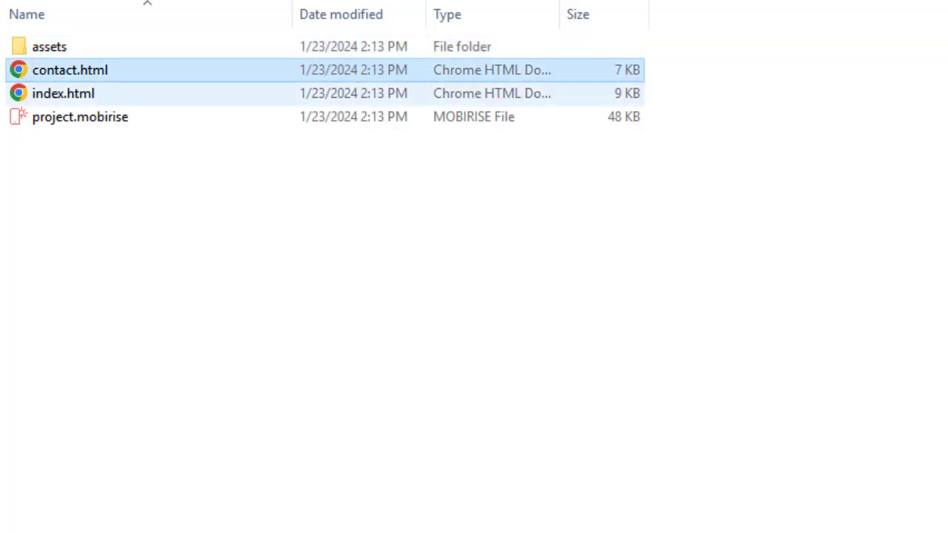
left_click(63, 93)
left_click(80, 117)
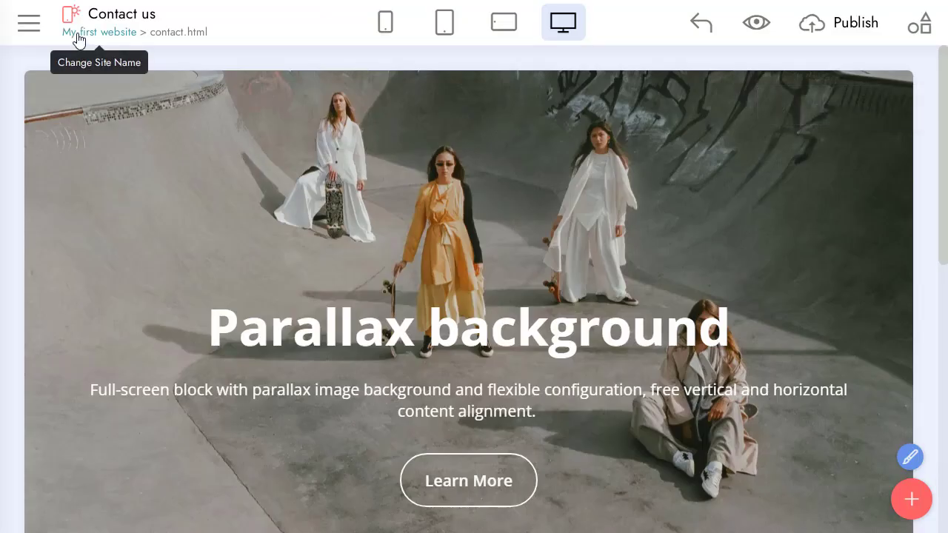
Step: Open the common site settings at the site name
left_click(77, 36)
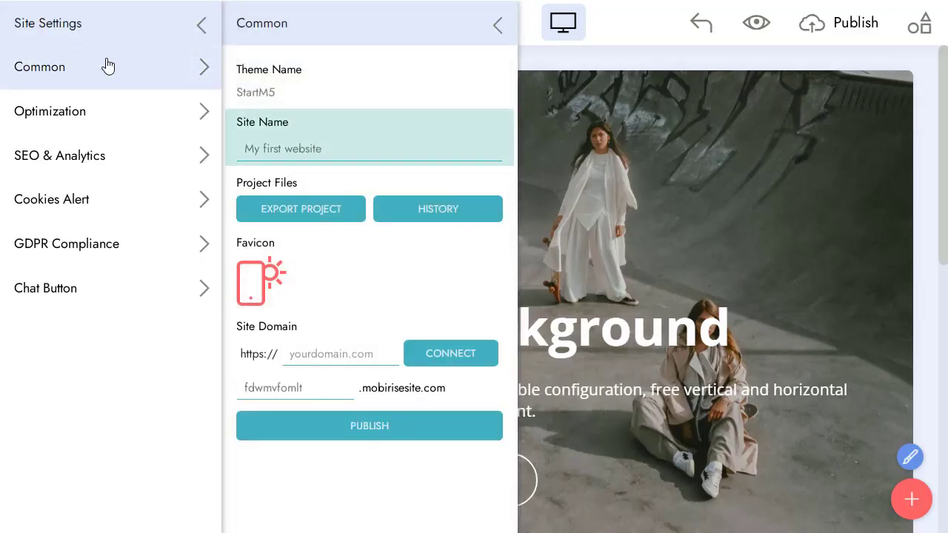